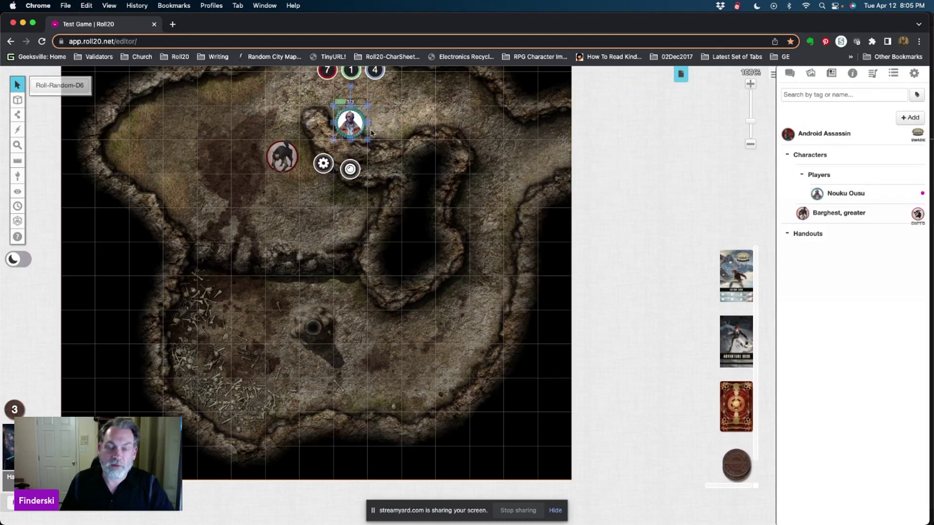
Step: Replace the Nouku Ousu token on the map with a fresh copy in the eastern passage and set its bright light distance to 15 ft
key("Delete")
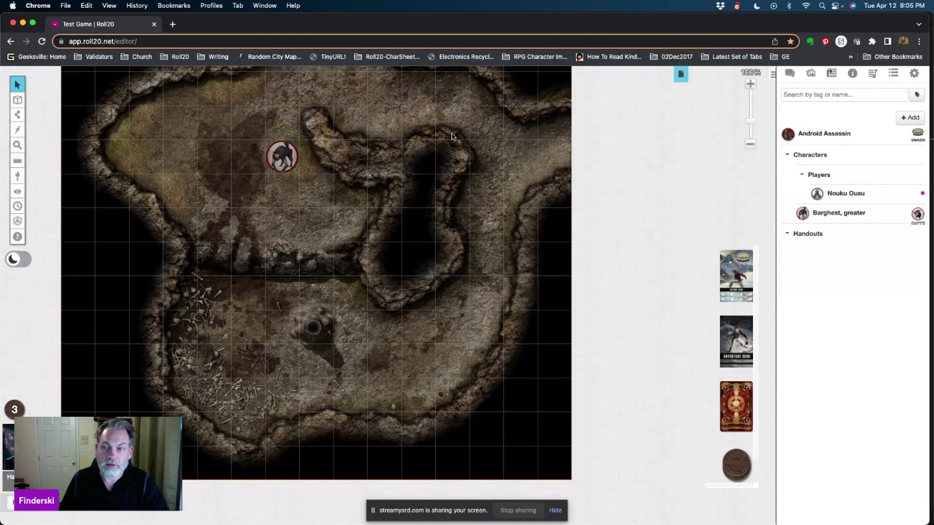
left_click_drag(846, 195, 523, 148)
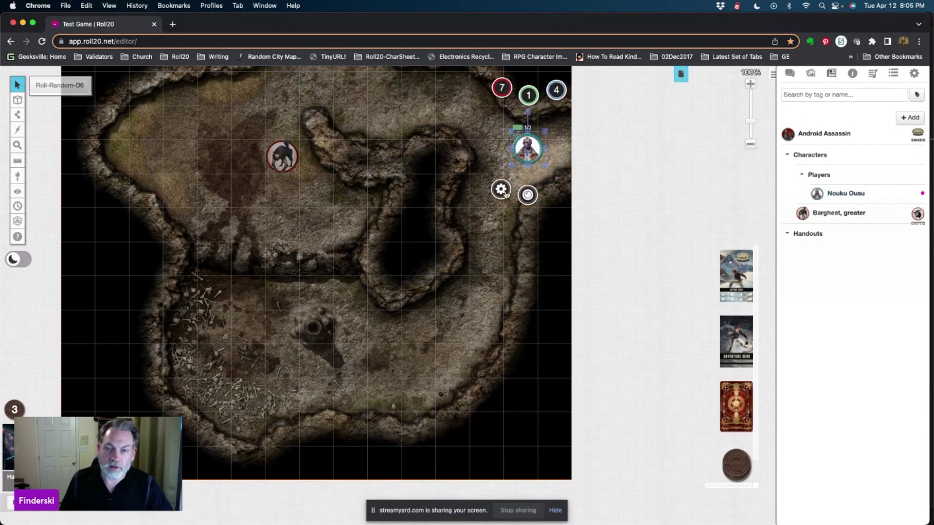
left_click(524, 198)
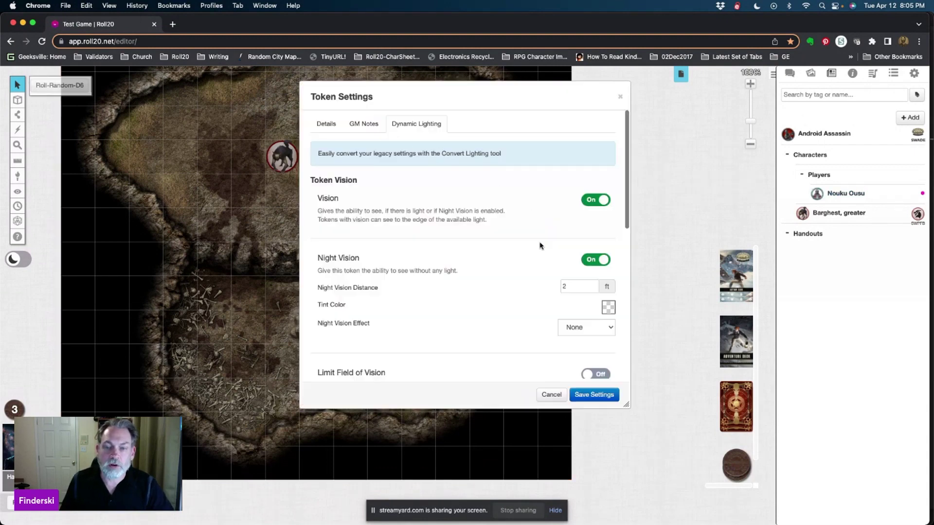
scroll(434, 279, "down", 2)
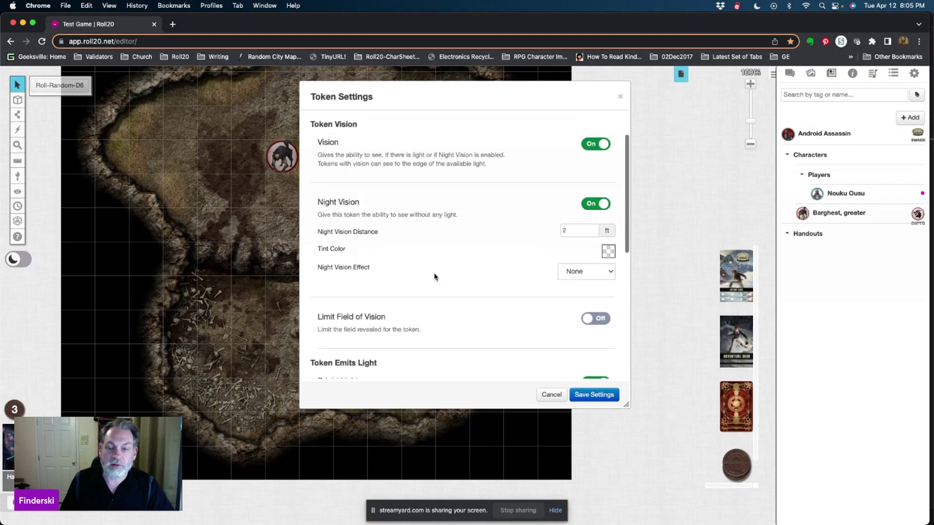
scroll(433, 275, "down", 3)
scroll(507, 274, "down", 3)
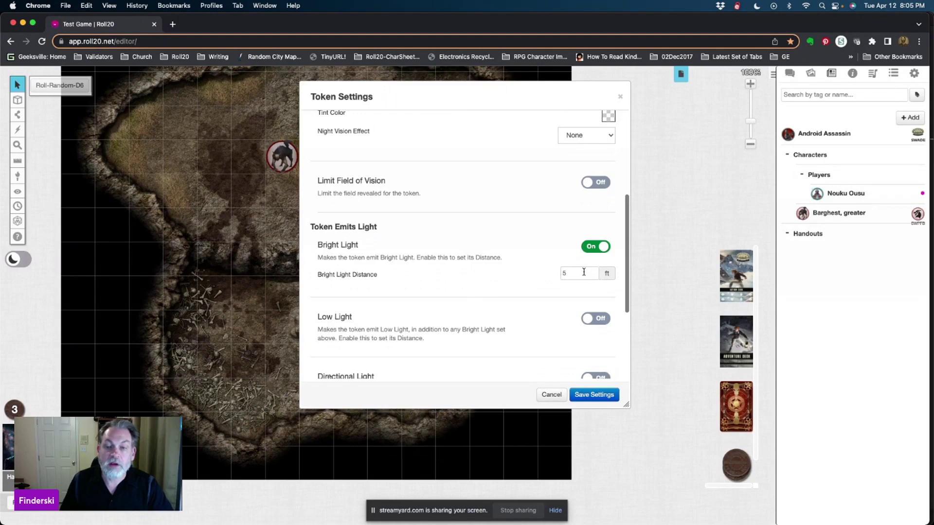
left_click(571, 274)
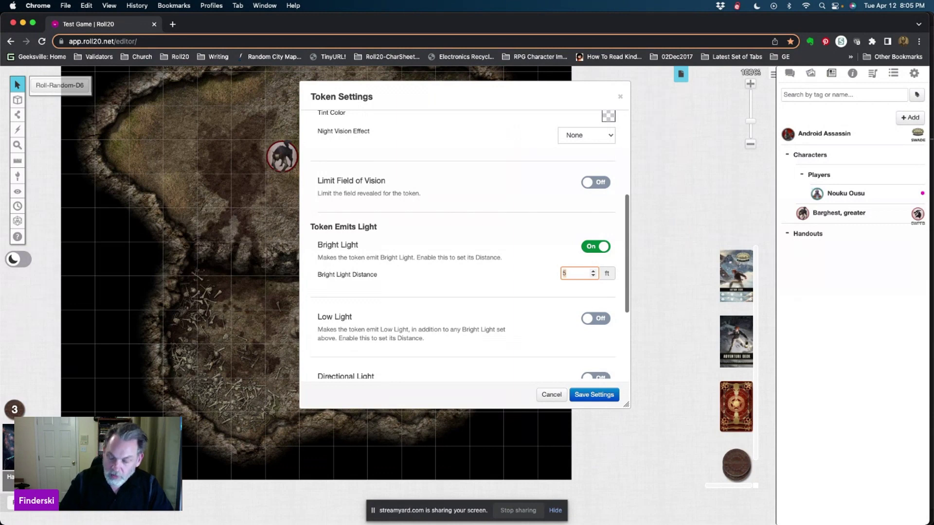
type("1025")
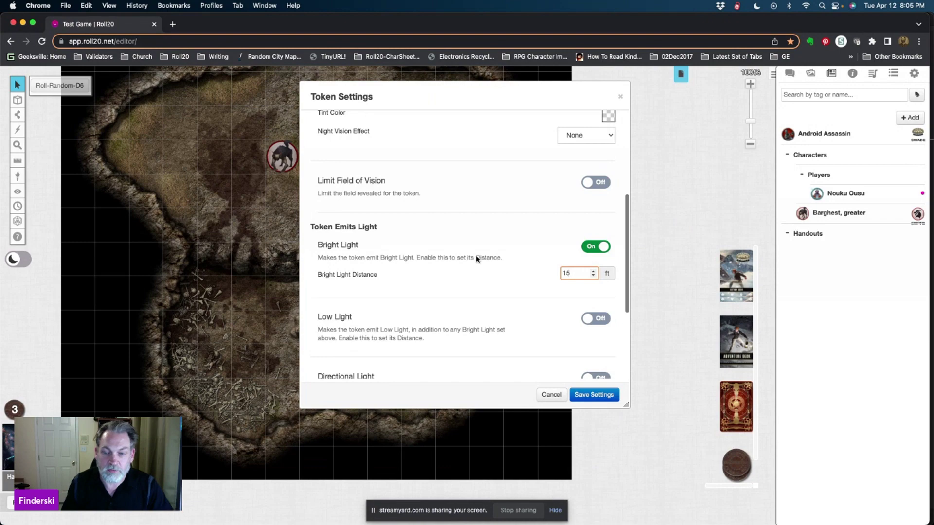
left_click(597, 398)
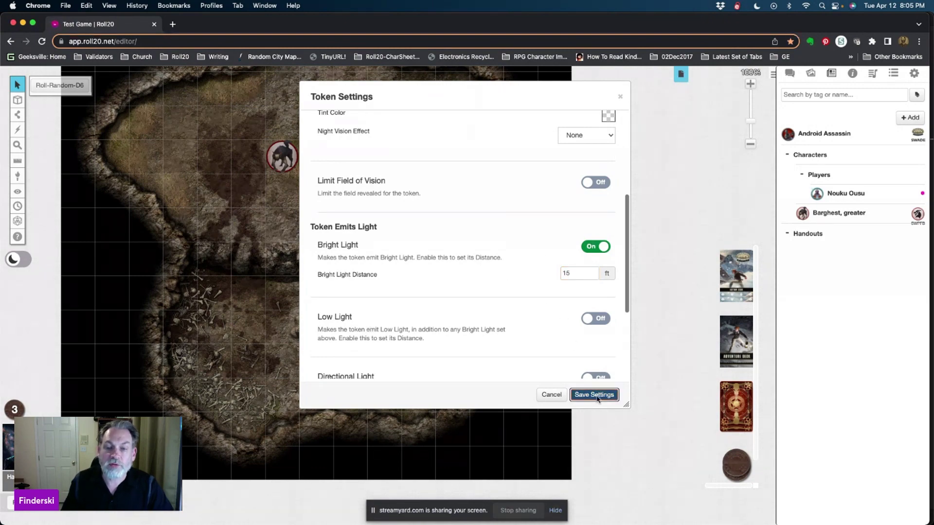
Step: Replace Nouku Ousu's default token with the updated token from the map and save the character
left_click(836, 193)
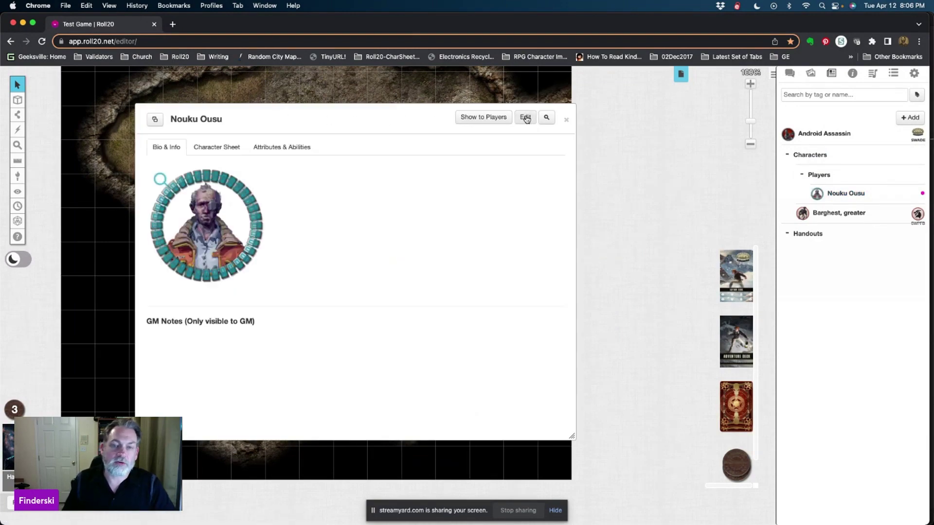
left_click(525, 117)
left_click(357, 292)
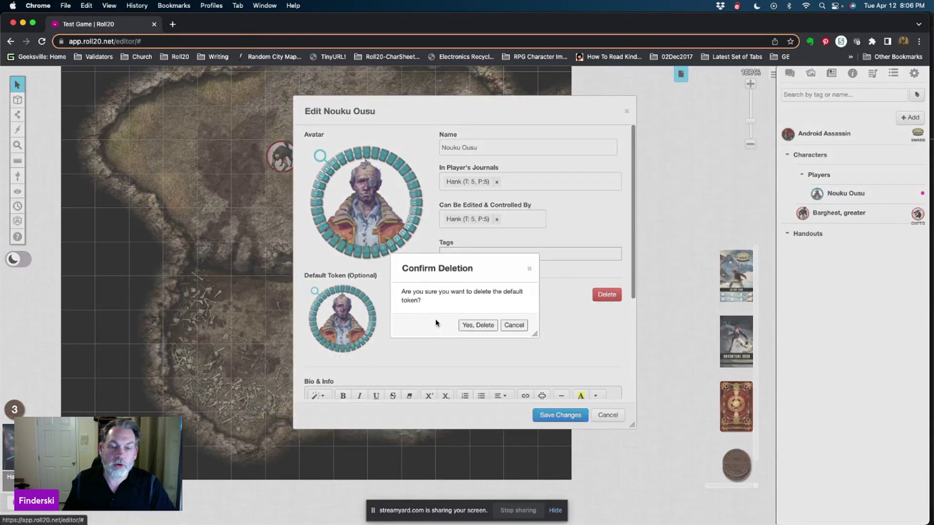
left_click(476, 327)
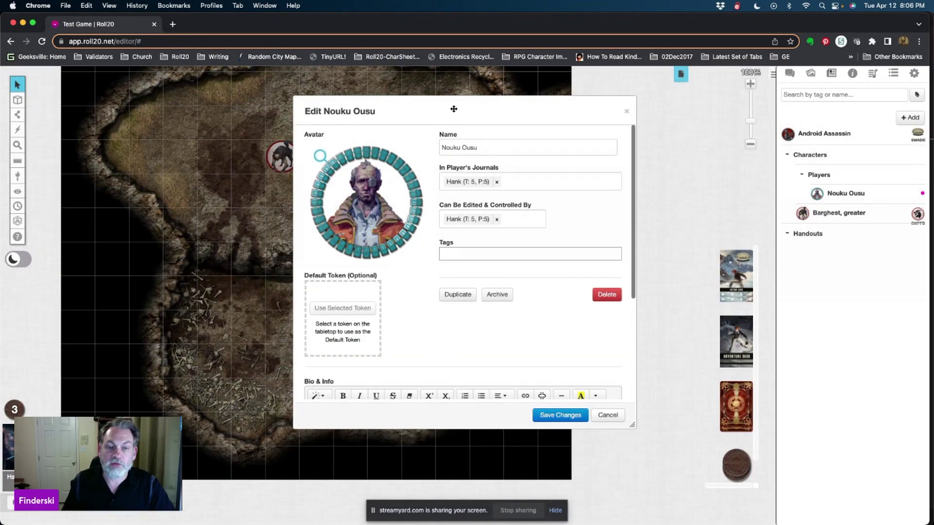
left_click_drag(454, 108, 274, 111)
left_click(525, 150)
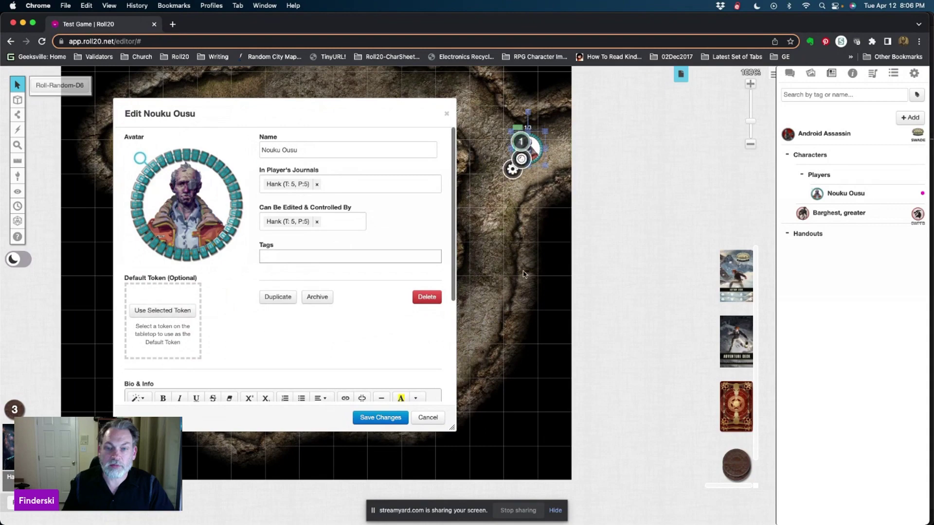
left_click(156, 312)
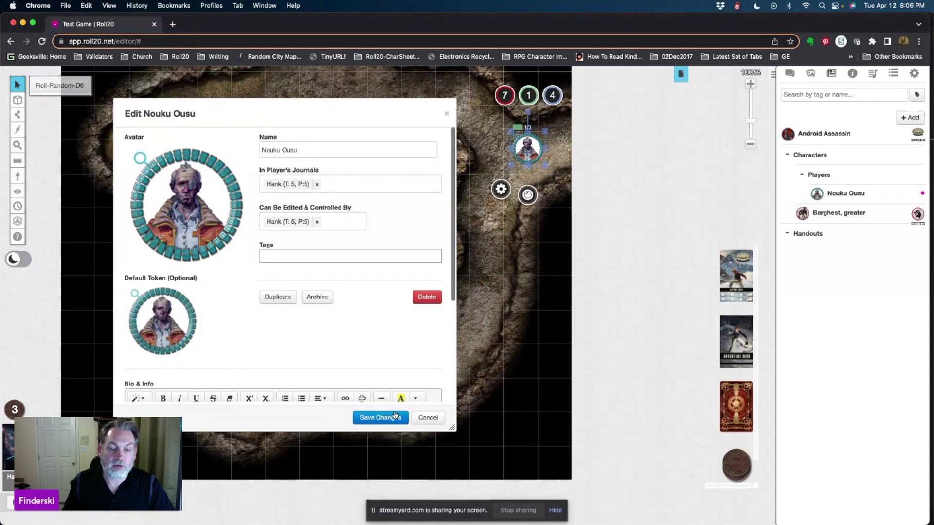
left_click(372, 417)
key("Escape")
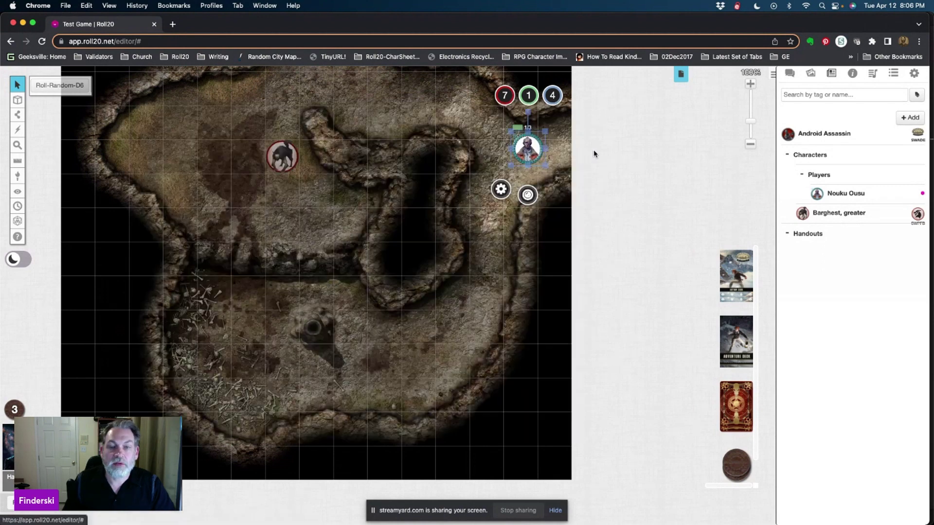
Step: Delete the Nouku Ousu token from the map and place a new one from the journal in the eastern passage
left_click(494, 142)
left_click(523, 151)
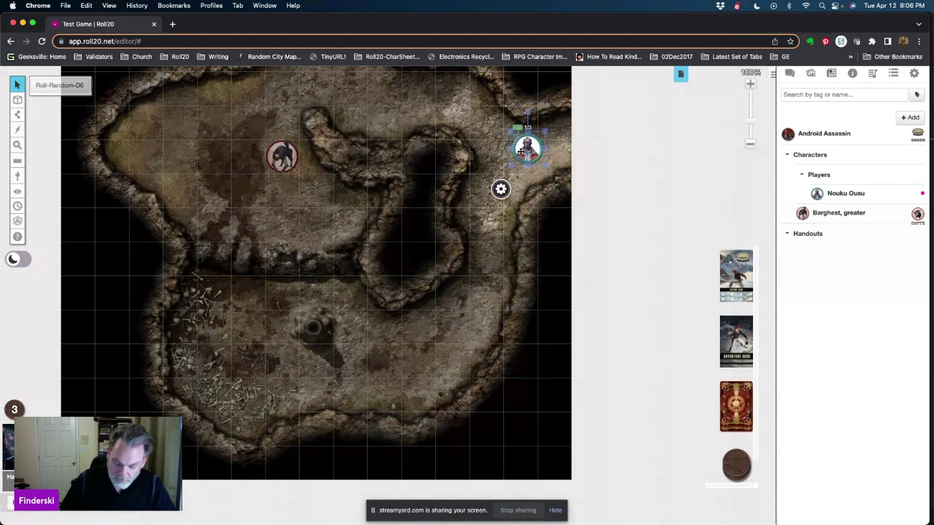
key("Delete")
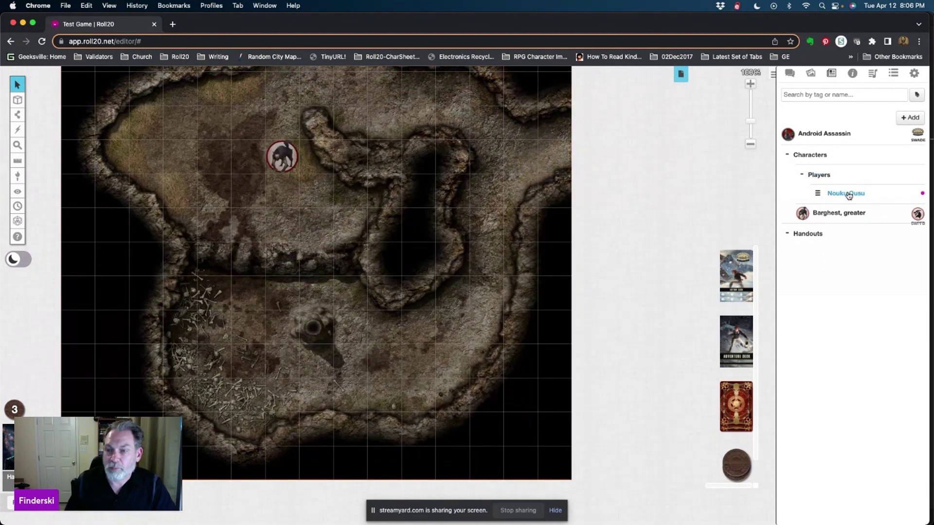
left_click_drag(849, 194, 480, 187)
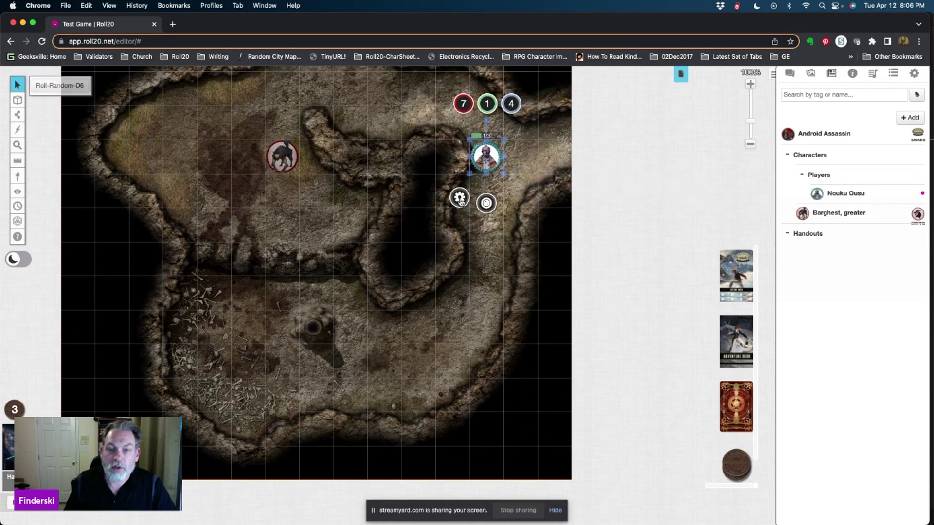
Step: Check the new Nouku Ousu token's dynamic lighting settings and move it west, just above the curved rock wall
left_click(459, 198)
scroll(509, 262, "down", 5)
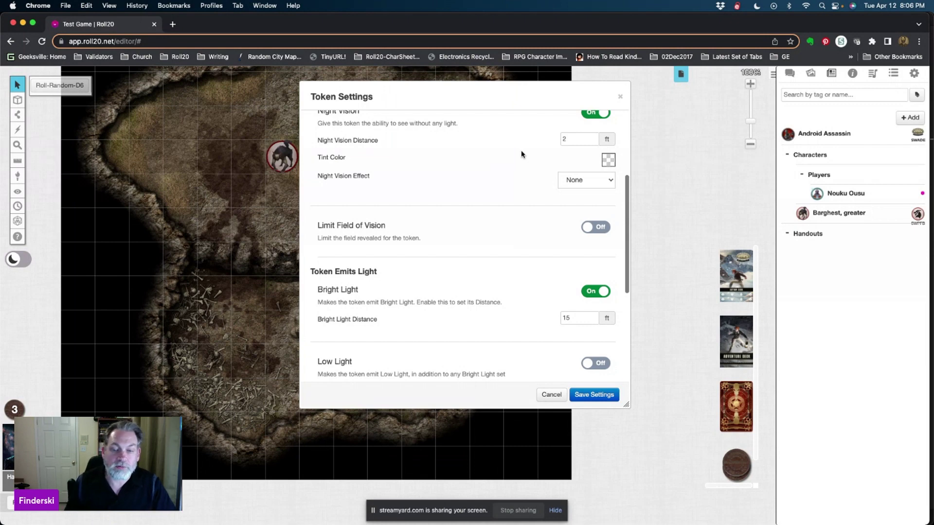
left_click(551, 395)
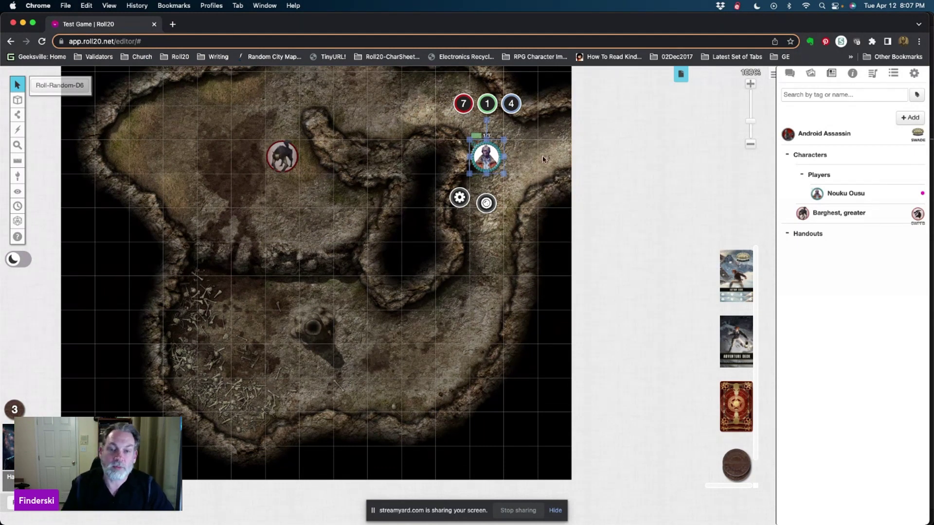
left_click_drag(475, 163, 382, 125)
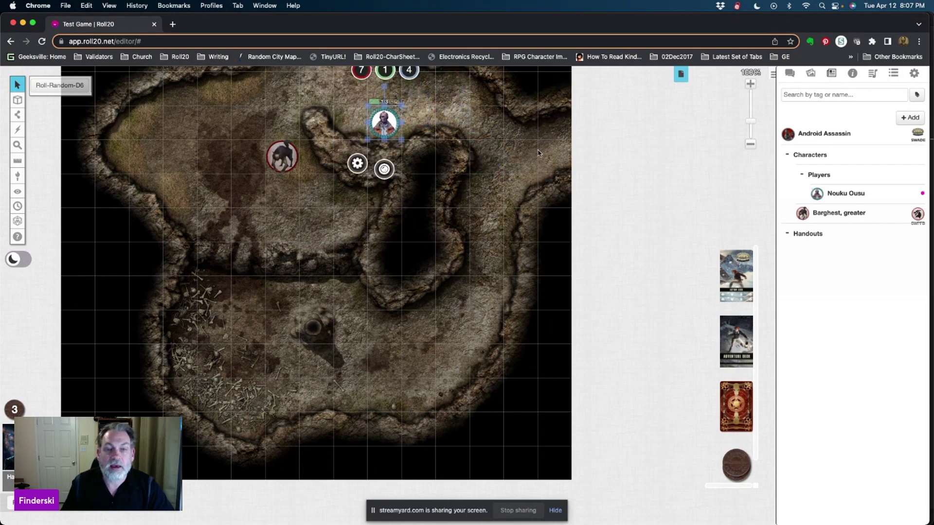
Step: Preview the map from the Barghest token's line of sight and check that token's dynamic lighting settings
left_click(285, 152)
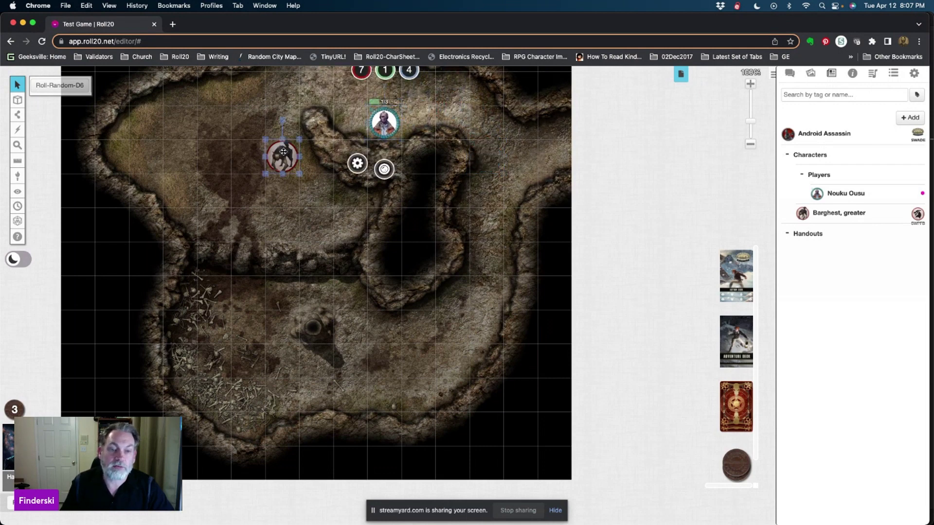
key("ctrl+l")
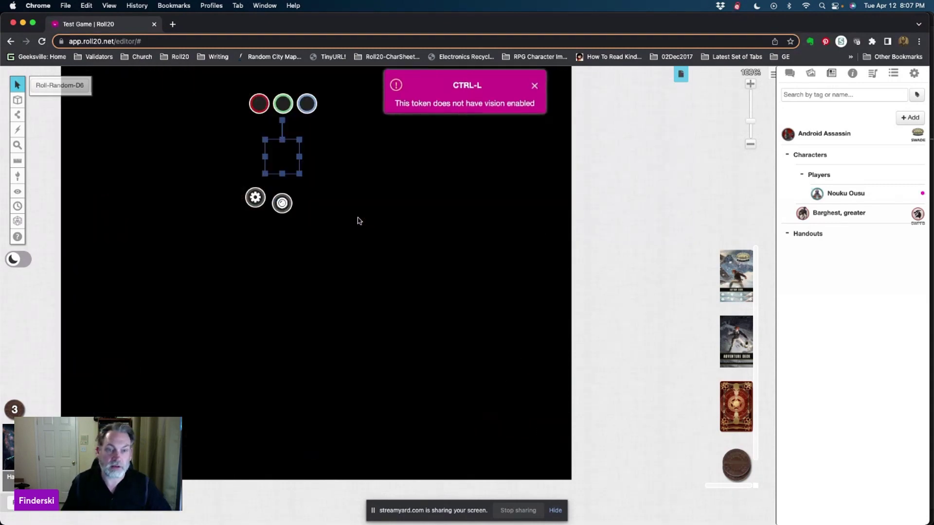
left_click(196, 144)
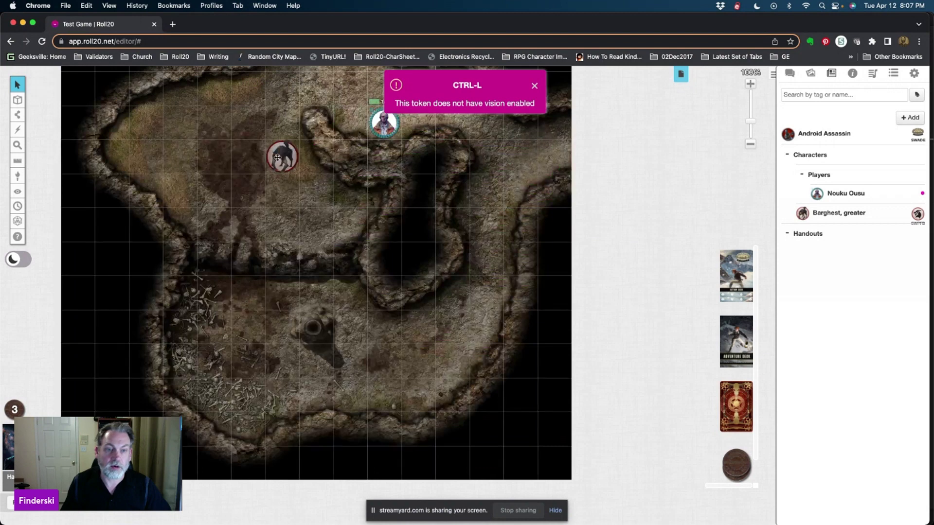
left_click(277, 157)
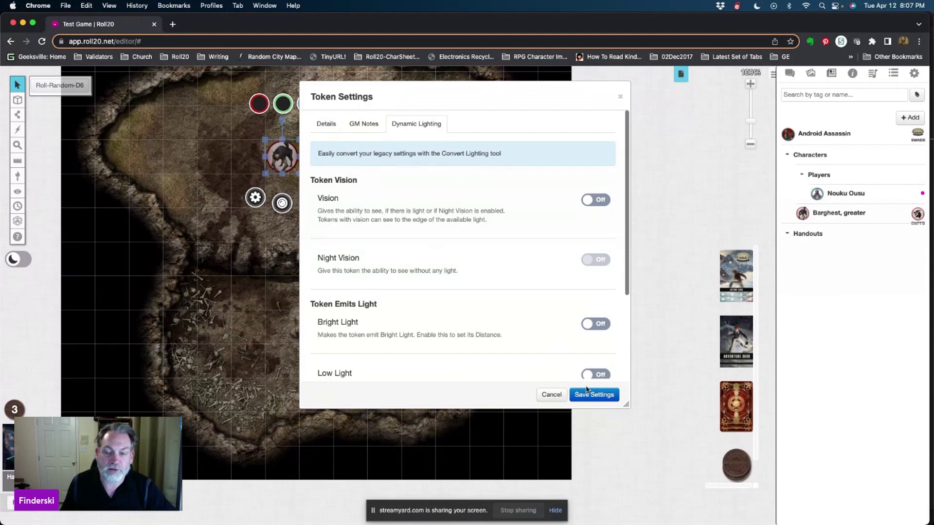
left_click(552, 395)
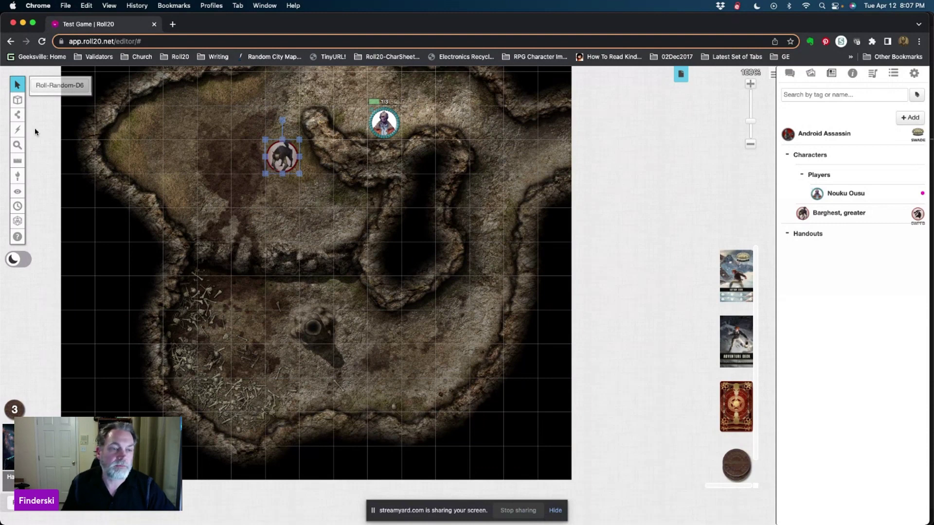
Step: Place two torches in the western cave chamber, one above and one below the Barghest token
mouse_move(16, 164)
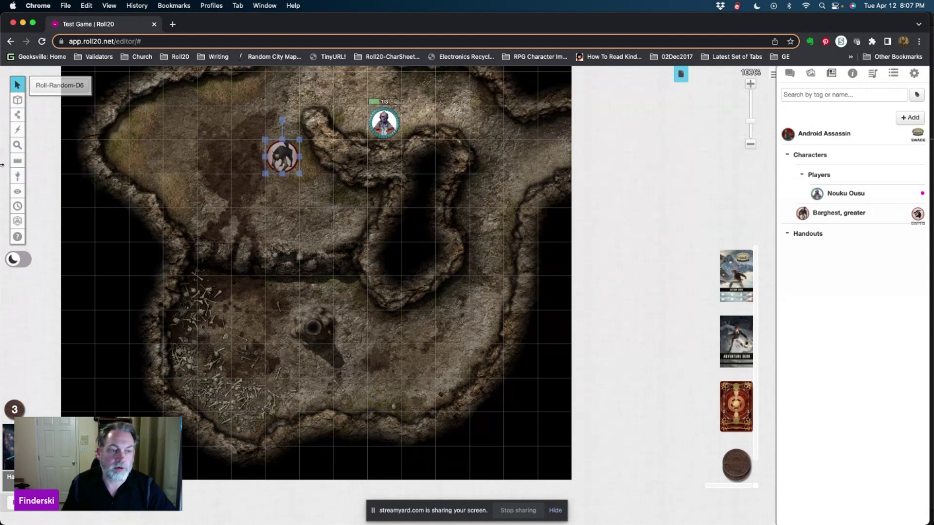
left_click(18, 178)
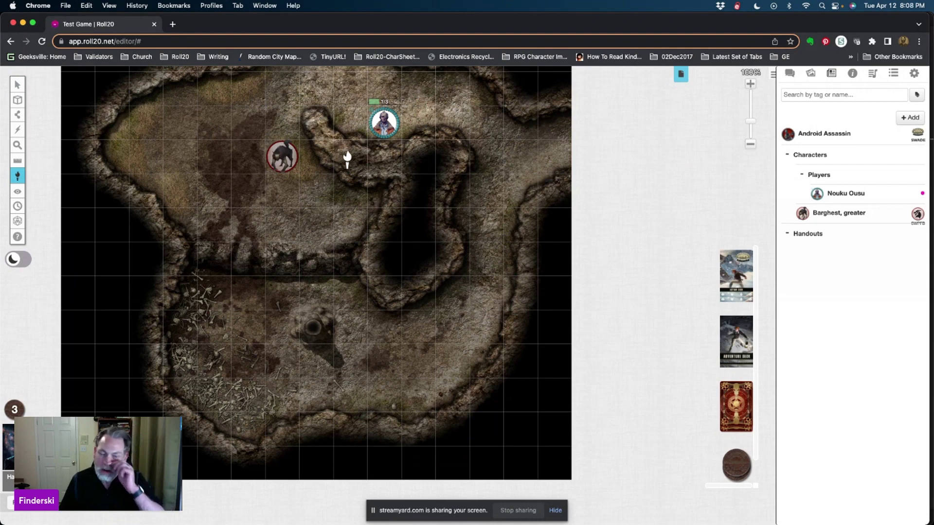
left_click(250, 121)
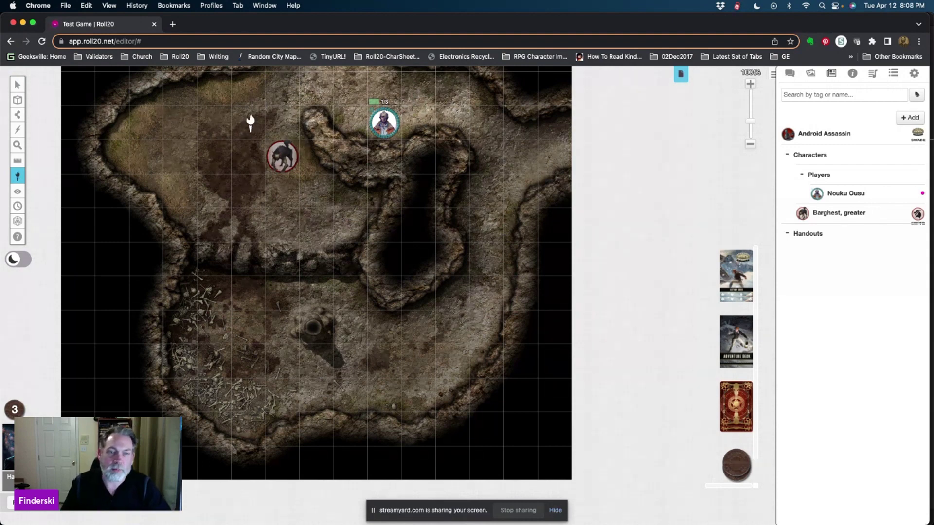
left_click(255, 209)
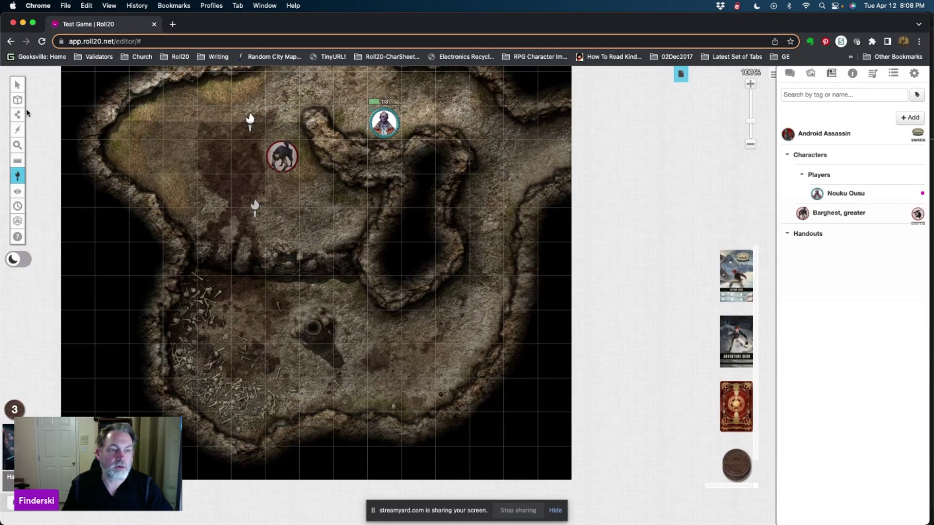
Step: Place a third torch on the Dynamic Lighting layer, just west of the Barghest token
mouse_move(17, 100)
left_click(64, 137)
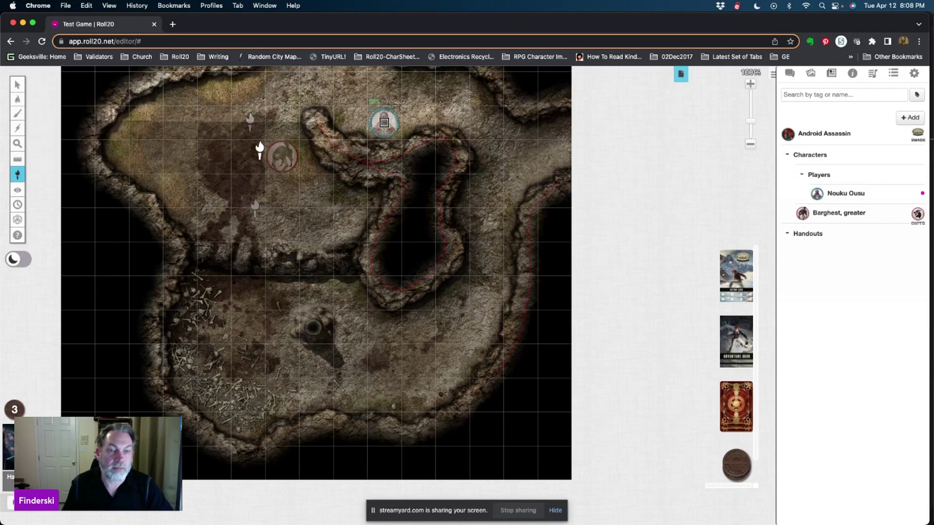
mouse_move(17, 85)
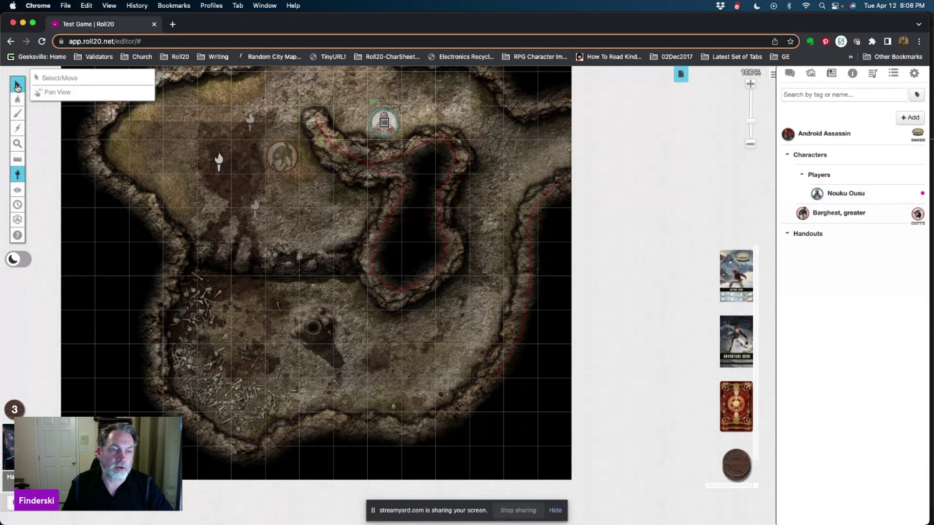
left_click(17, 86)
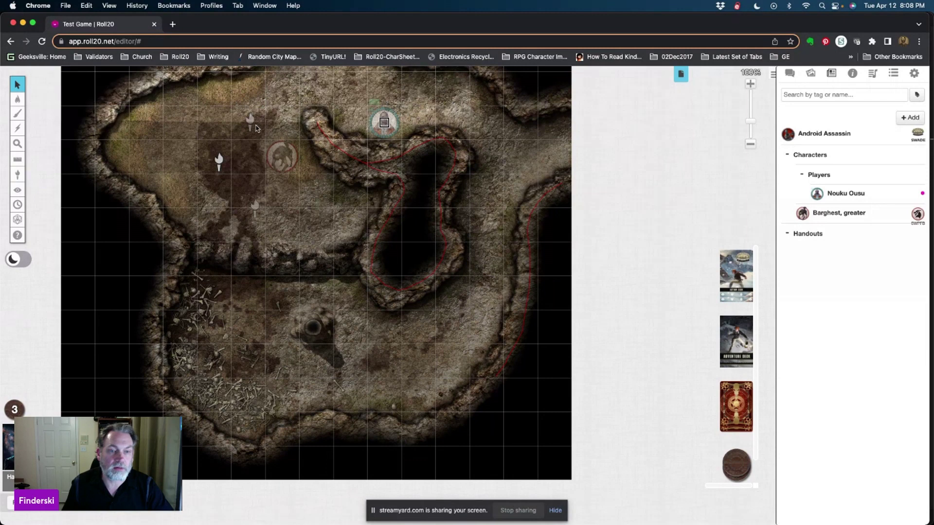
Step: Return to the Objects & Tokens layer and move the Nouku Ousu token into the torch-lit chamber, west of the Barghest
mouse_move(17, 99)
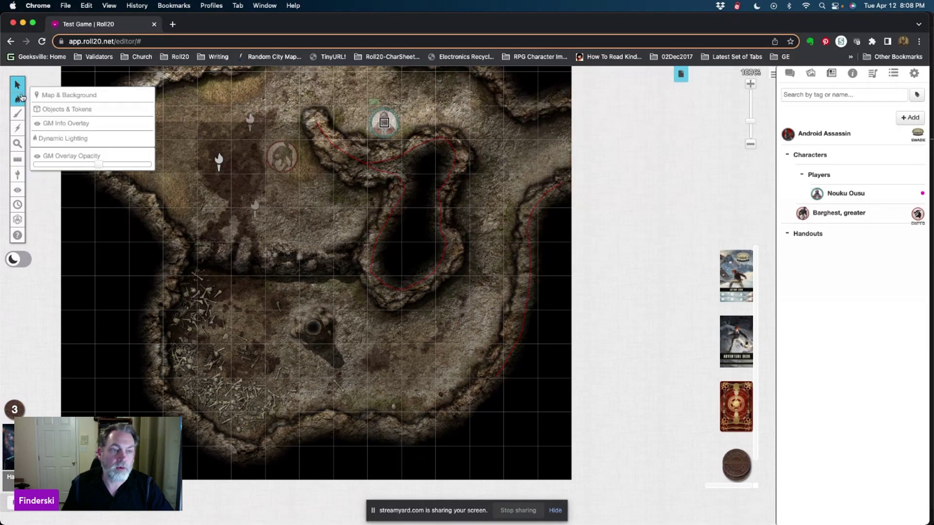
left_click(54, 109)
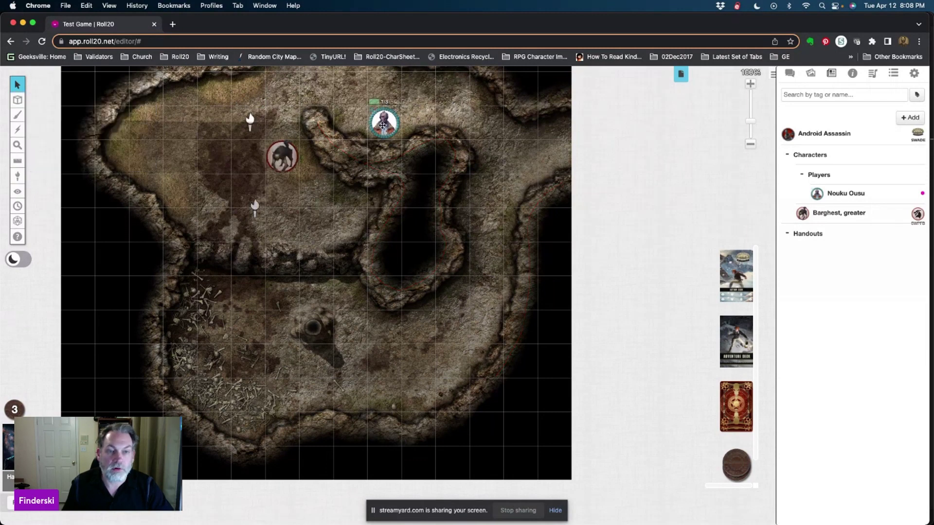
left_click_drag(372, 132, 205, 148)
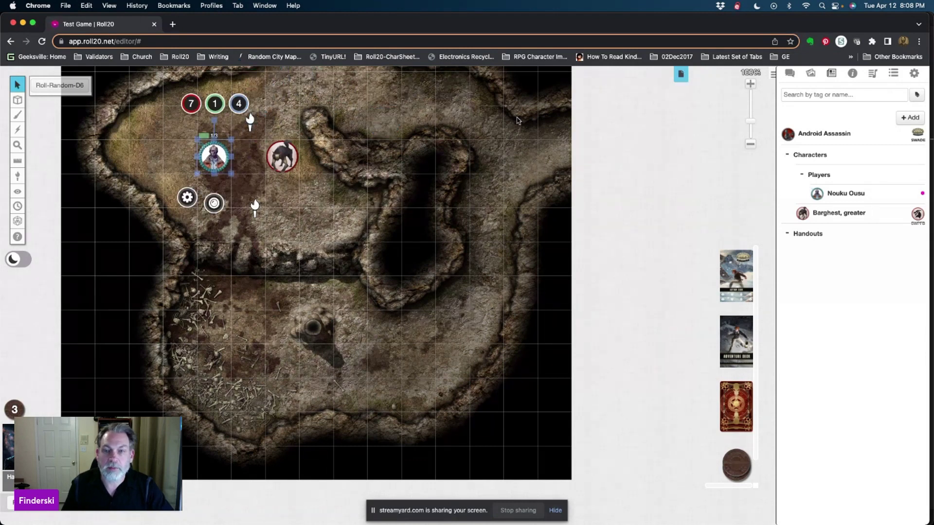
Step: Move the Players ribbon from the Start page to the untitled cave map page and return to that map
left_click(681, 75)
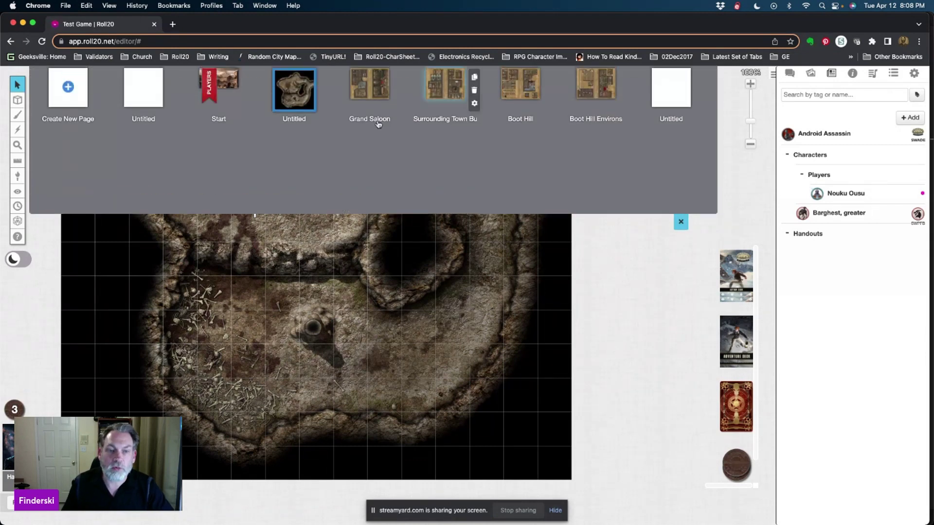
left_click_drag(208, 92, 293, 95)
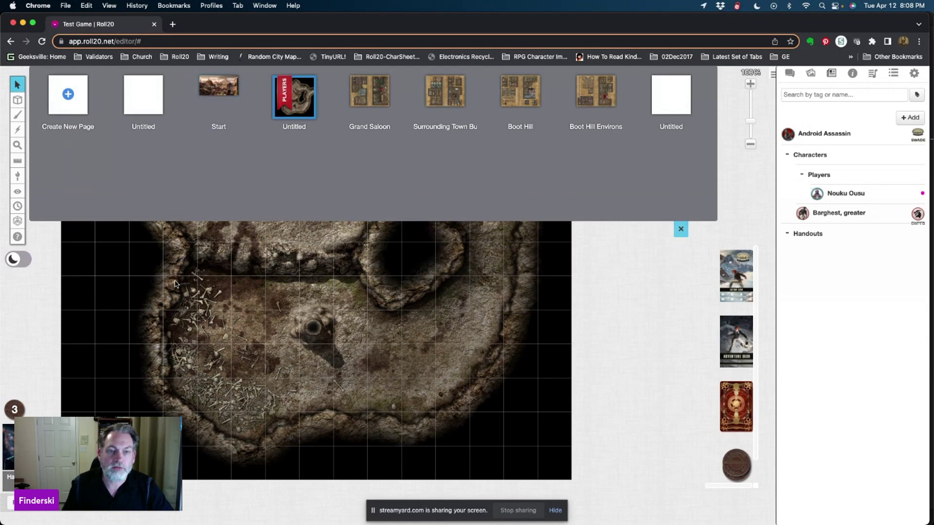
left_click(296, 97)
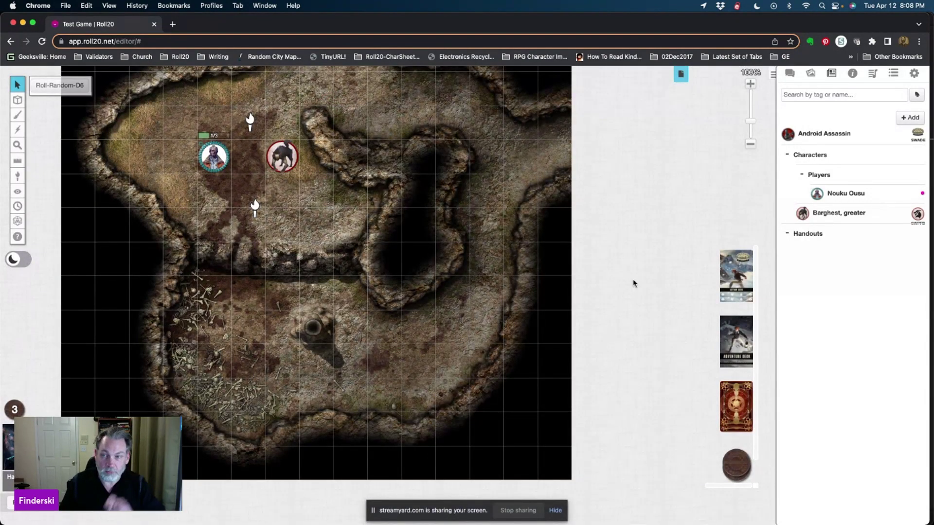
Step: Place a second Nouku Ousu token in the eastern passage and position the opened Turn Order tracker over the map's western edge
left_click_drag(833, 193, 528, 153)
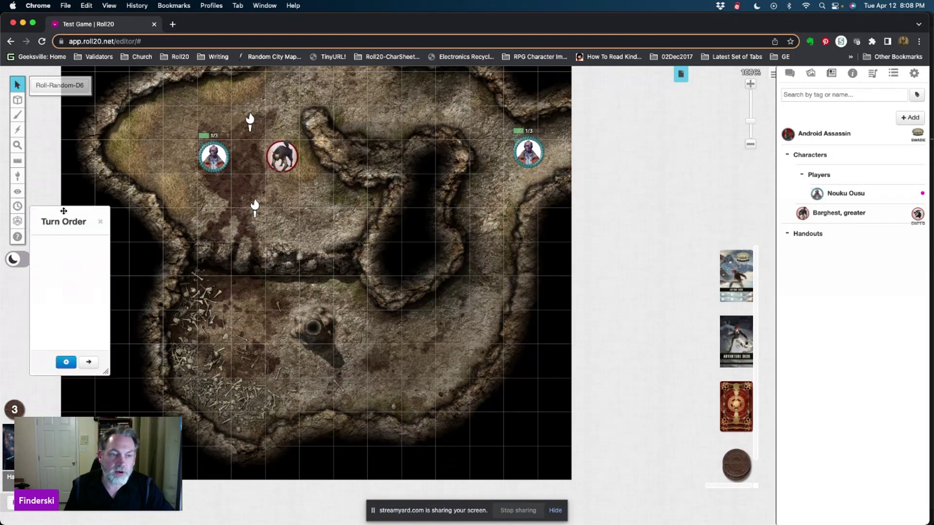
left_click_drag(63, 210, 106, 202)
left_click(207, 157)
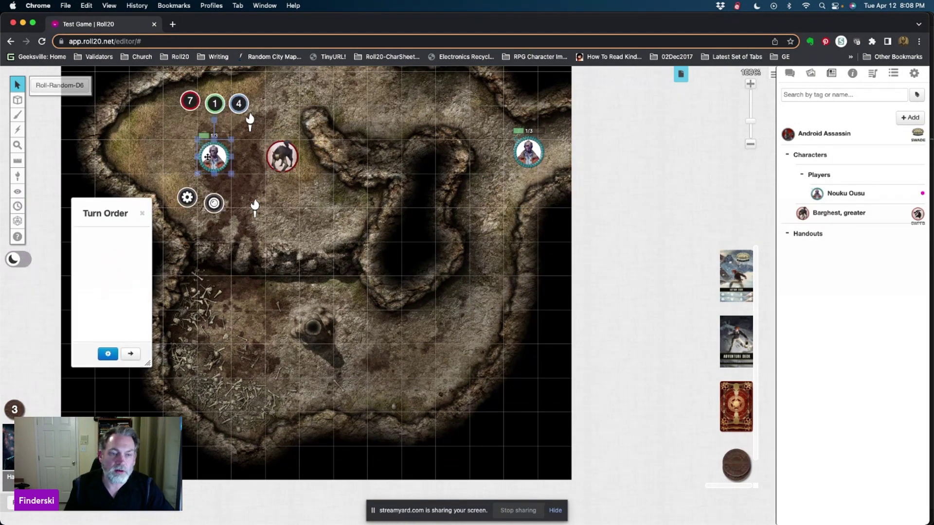
left_click_drag(182, 145, 334, 189)
right_click(209, 162)
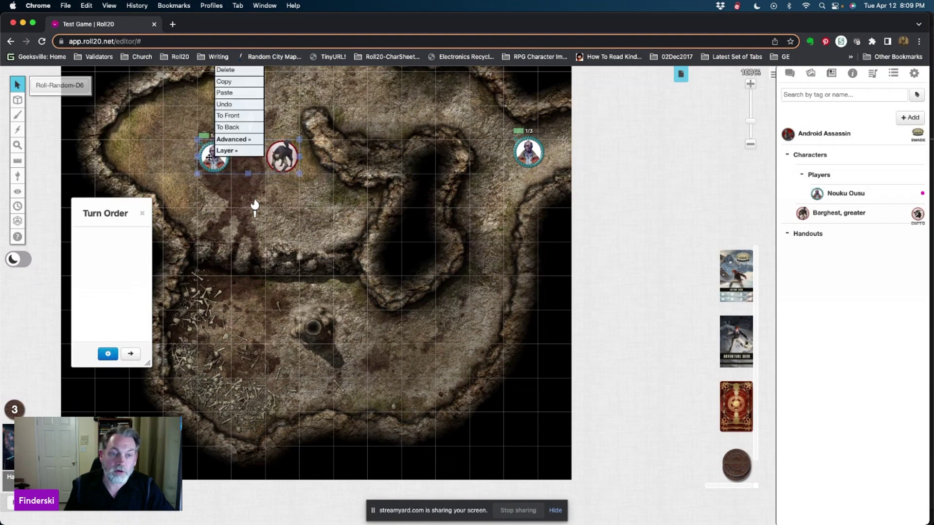
mouse_move(227, 150)
left_click(239, 237)
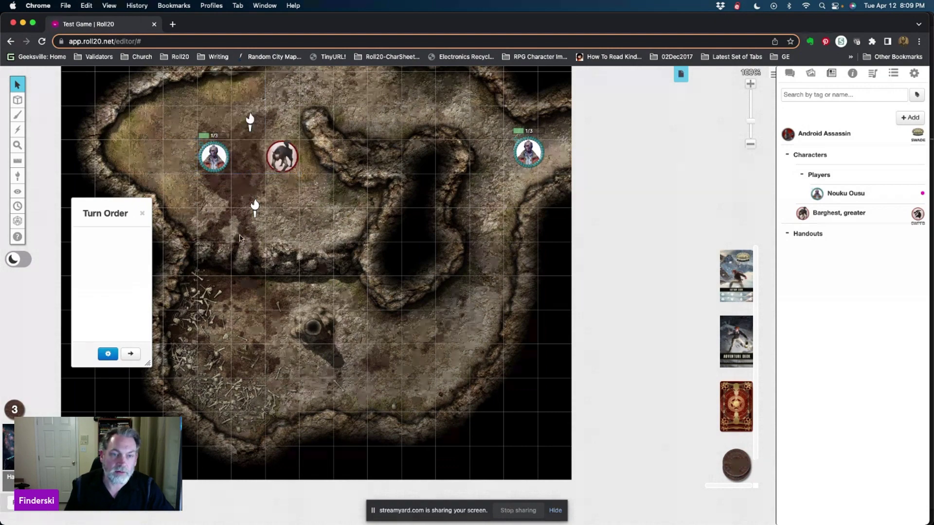
Step: Add turns for both Nouku Ousu tokens and the Barghest token to the turn order
scroll(240, 238, "up", 3)
right_click(213, 265)
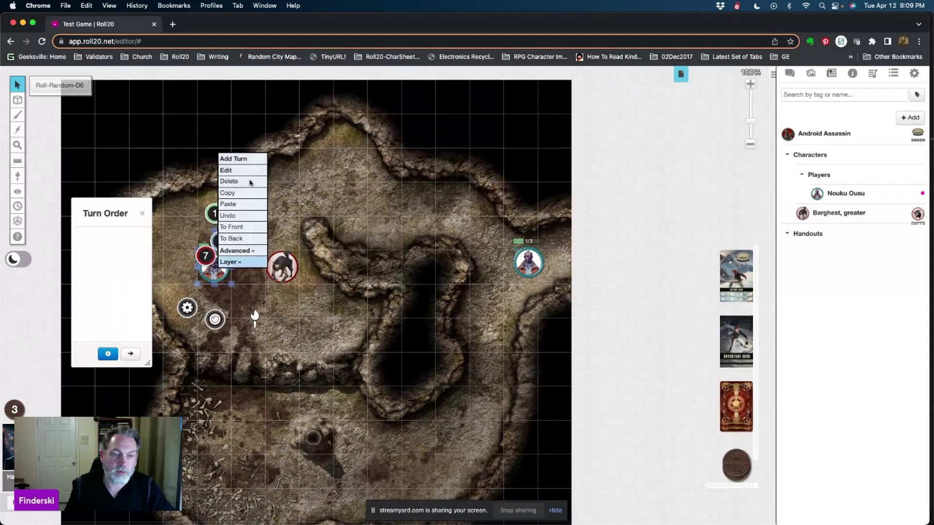
left_click(237, 159)
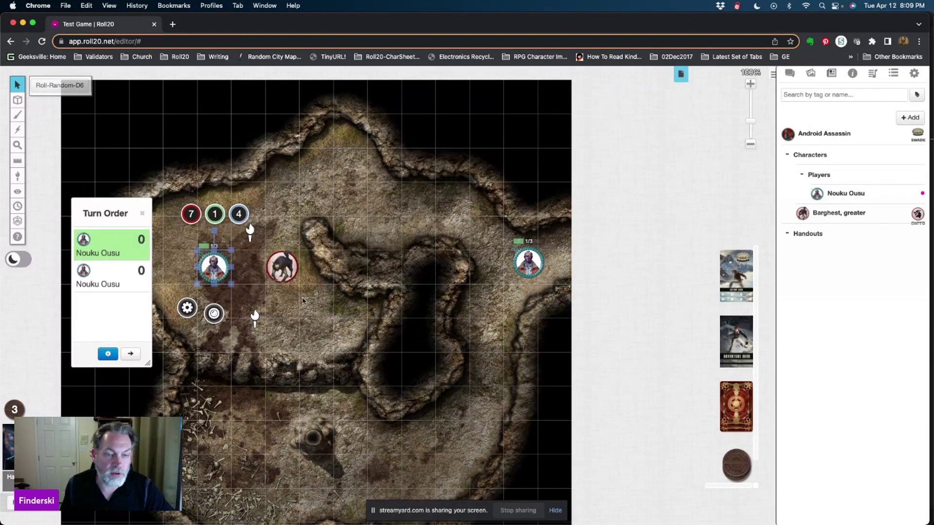
left_click(284, 268)
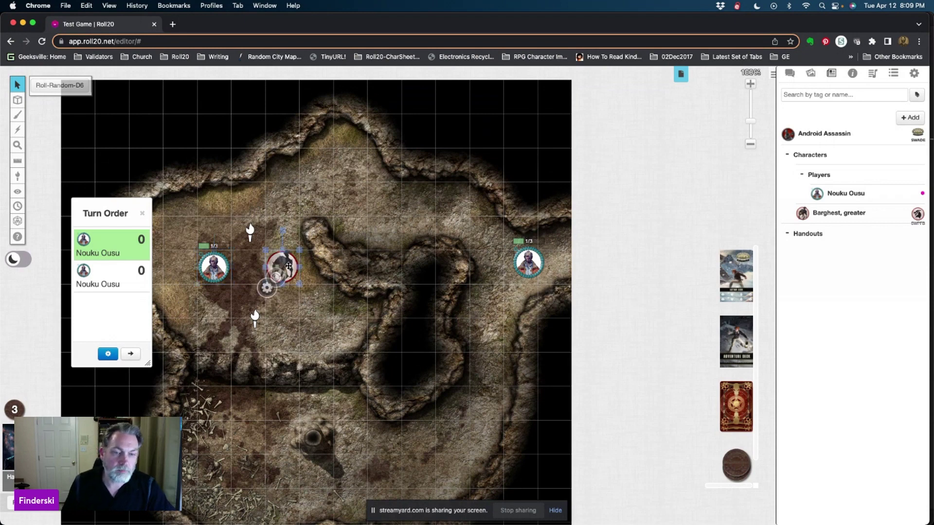
right_click(284, 267)
left_click(312, 155)
left_click(336, 355)
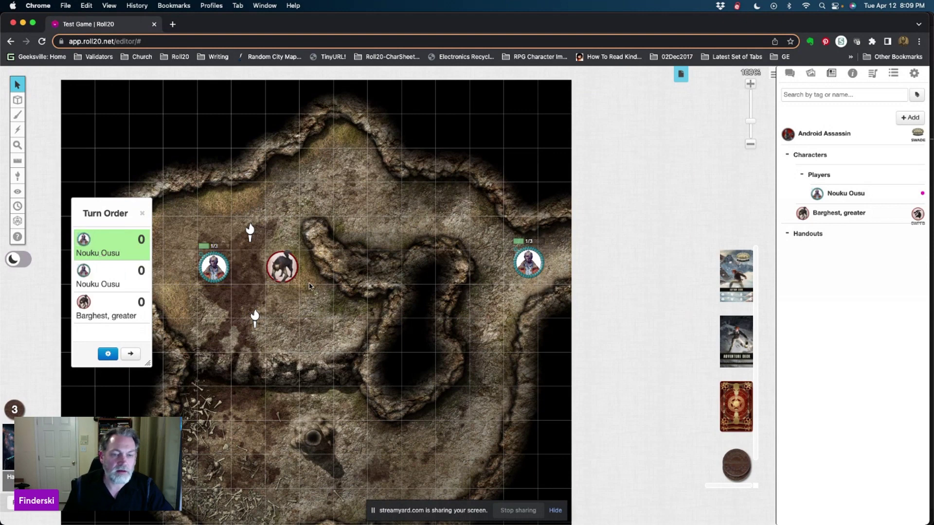
Step: Shuffle the Deadlands Action Cards deck and recall all its cards with shuffling after recalling enabled
scroll(272, 306, "up", 1)
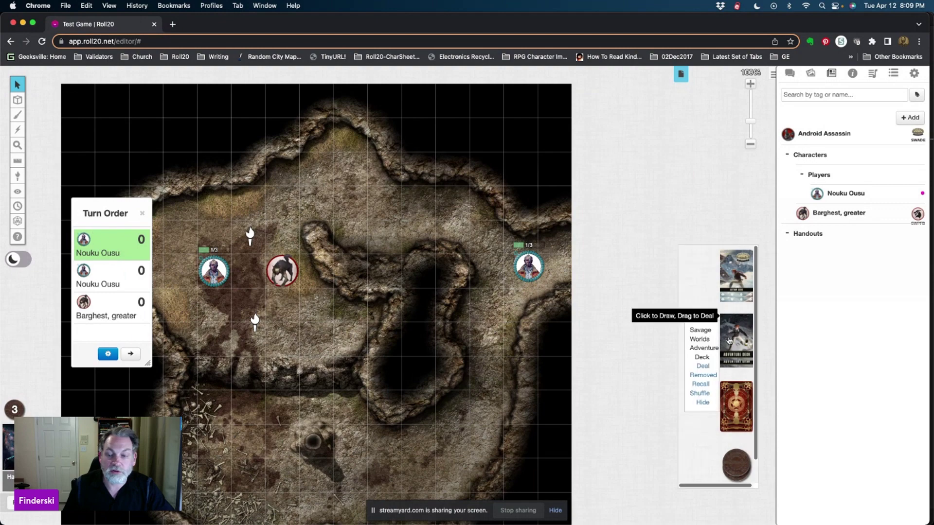
mouse_move(730, 399)
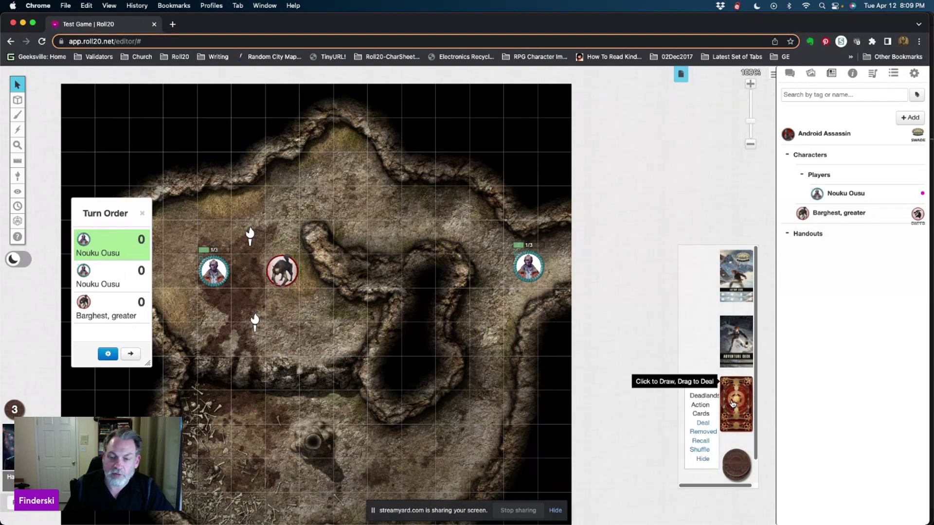
left_click(700, 450)
left_click(484, 322)
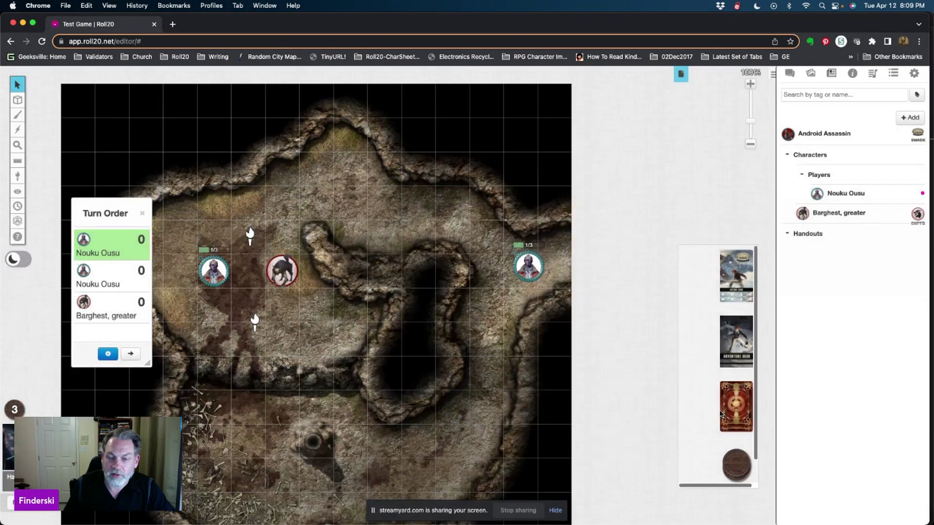
mouse_move(735, 401)
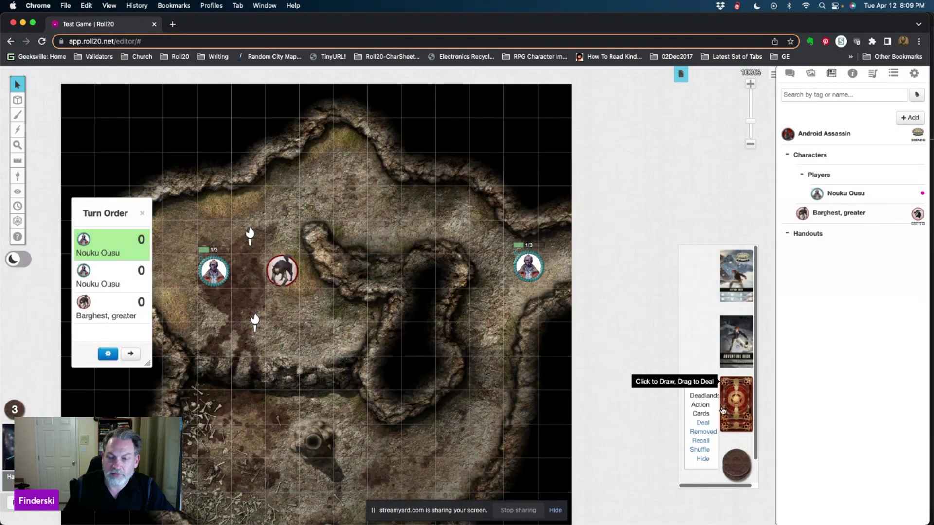
left_click(700, 441)
left_click(405, 272)
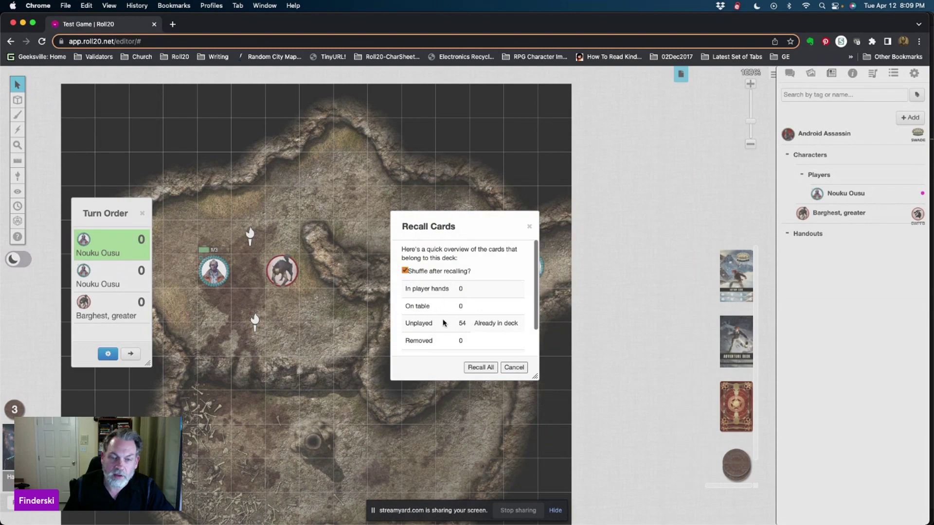
left_click(481, 368)
Step: Deal 1 card from the Deadlands Action Cards deck to the turn order items, with All Players chosen as recipients
mouse_move(735, 401)
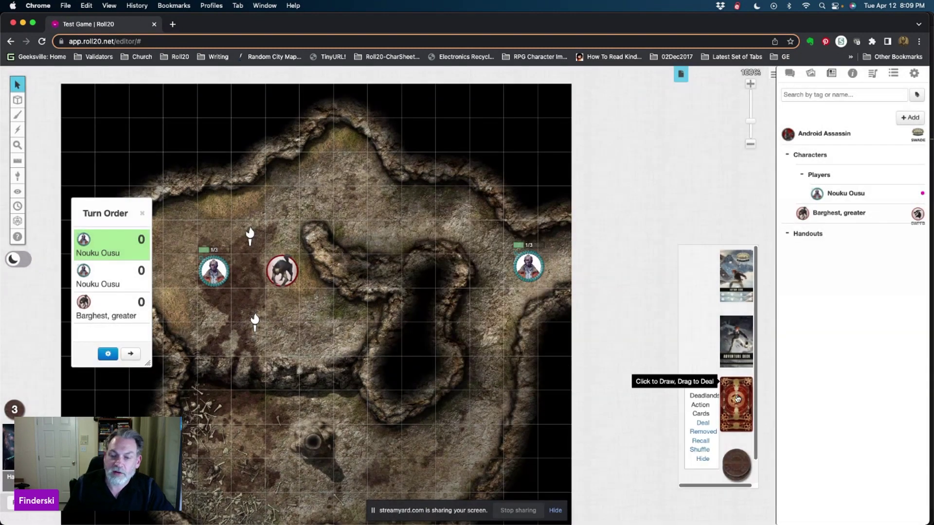
left_click(703, 422)
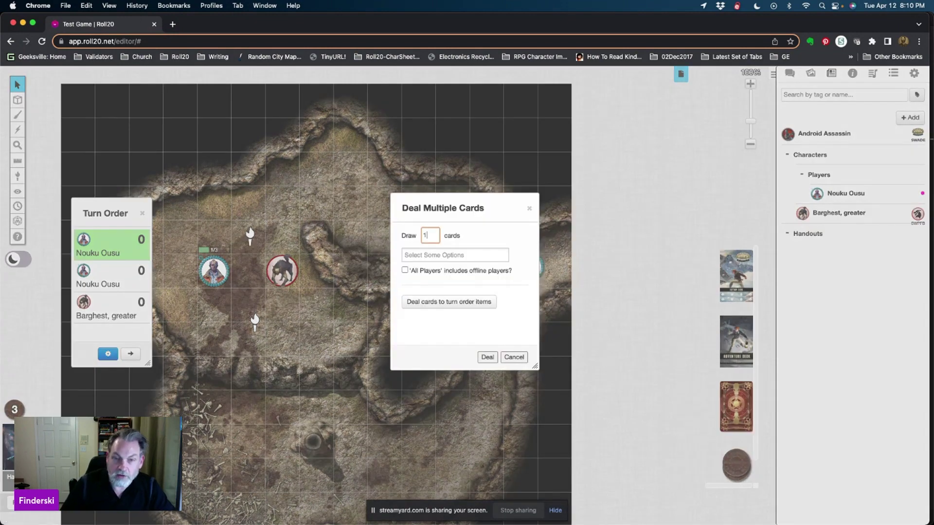
left_click(462, 254)
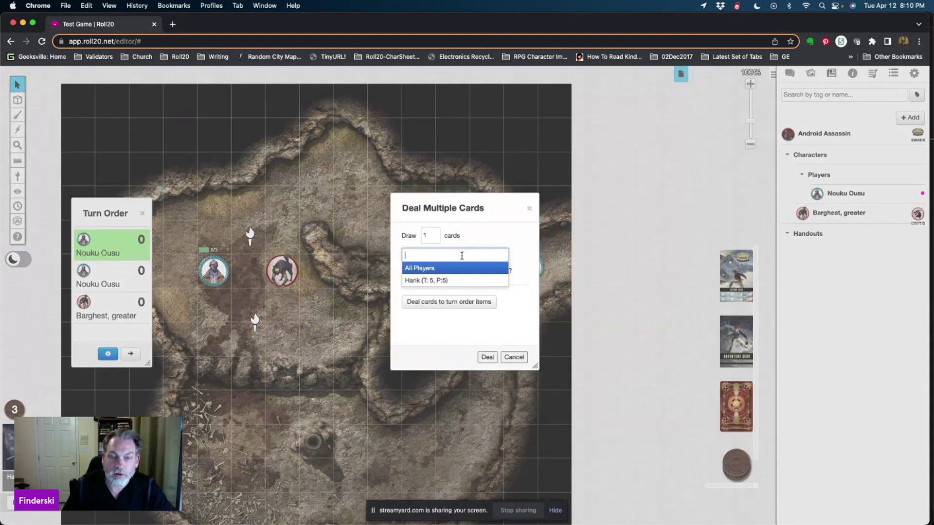
left_click(422, 269)
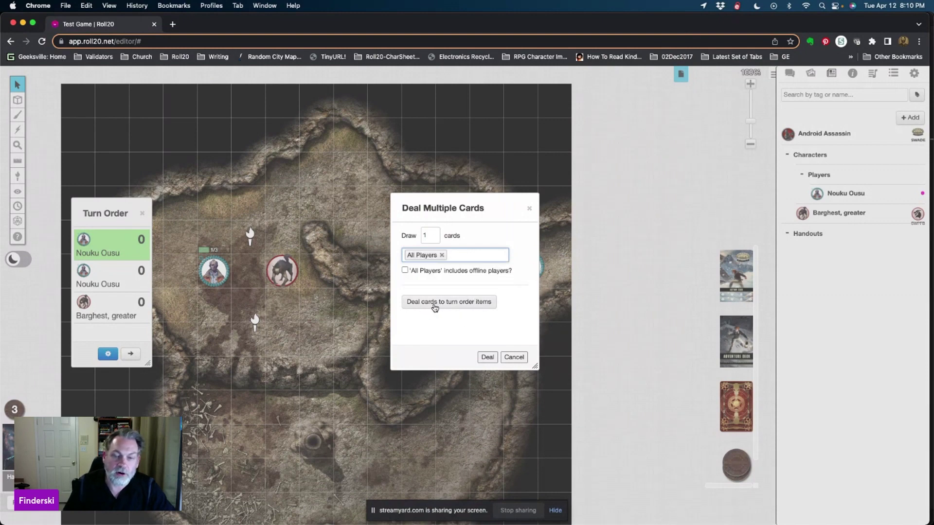
left_click(485, 307)
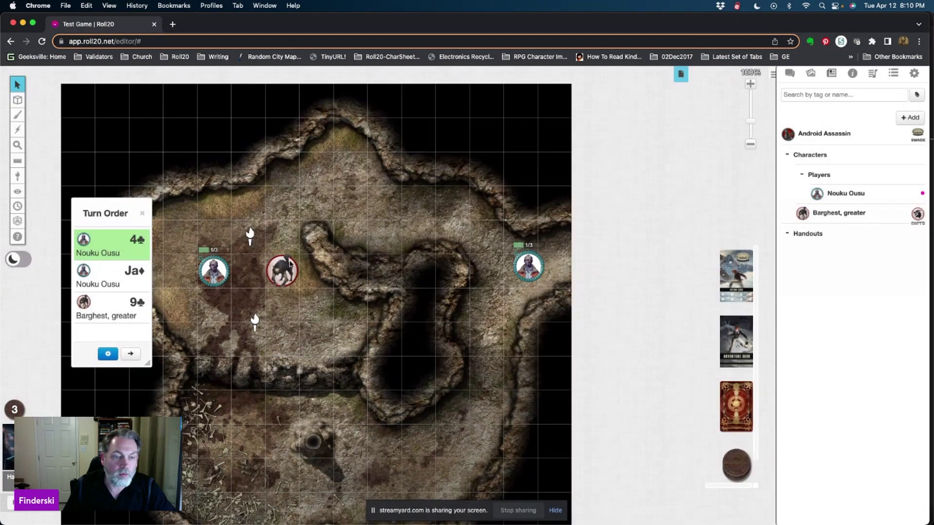
Step: Sort the turn order by card and suit and advance once through all three combatants' turns
left_click(108, 355)
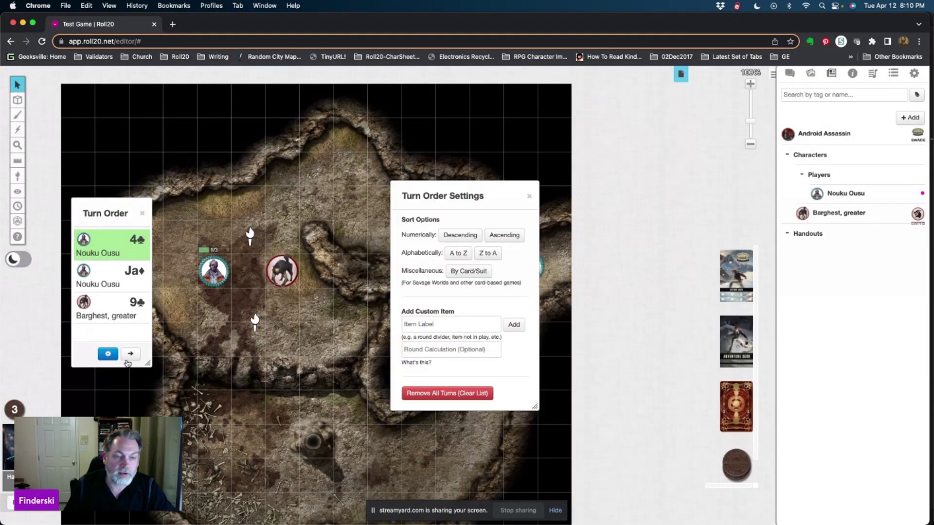
left_click(484, 272)
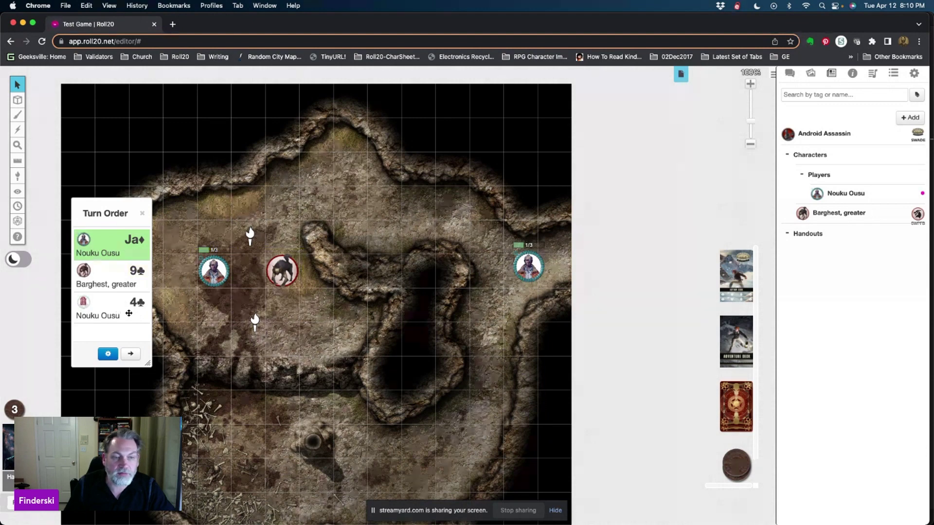
left_click(131, 355)
left_click(130, 355)
left_click(130, 355)
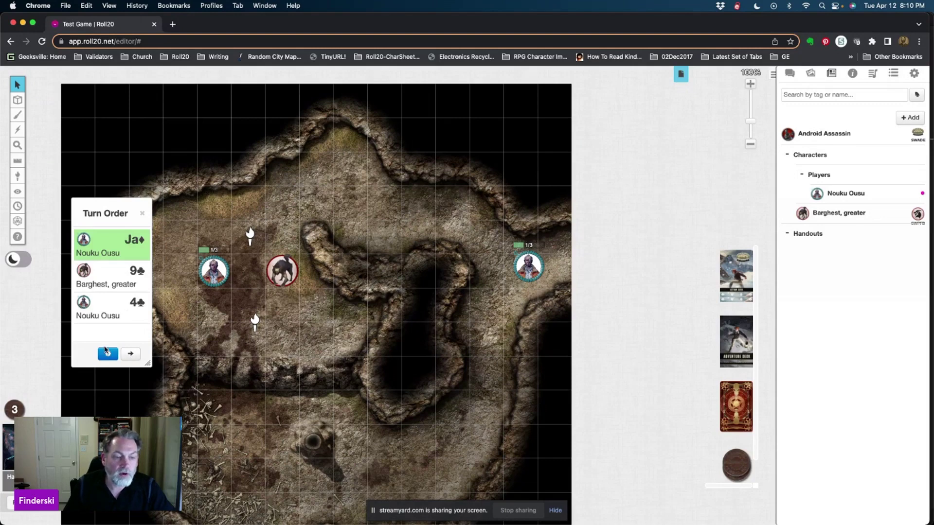
Step: Add a custom turn order item labelled "Round" with a round calculation of 1 and close the settings
left_click(108, 355)
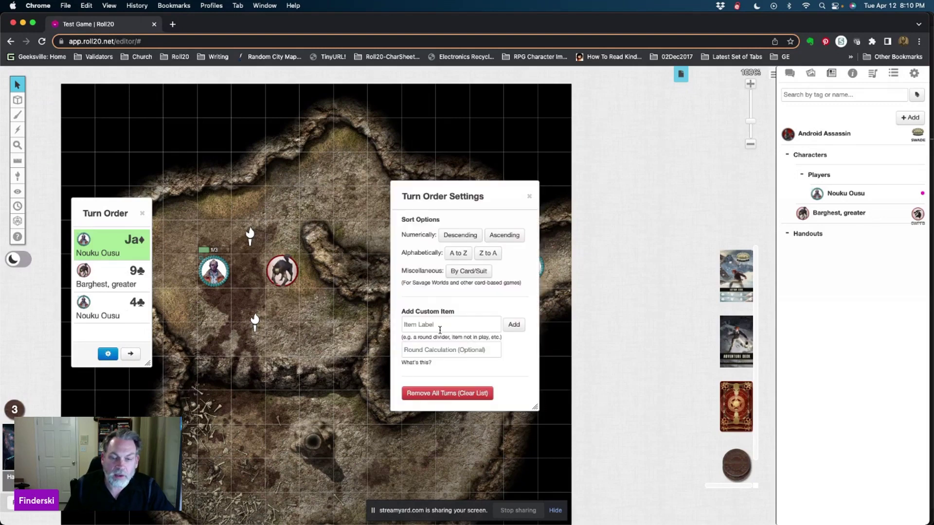
left_click(457, 350)
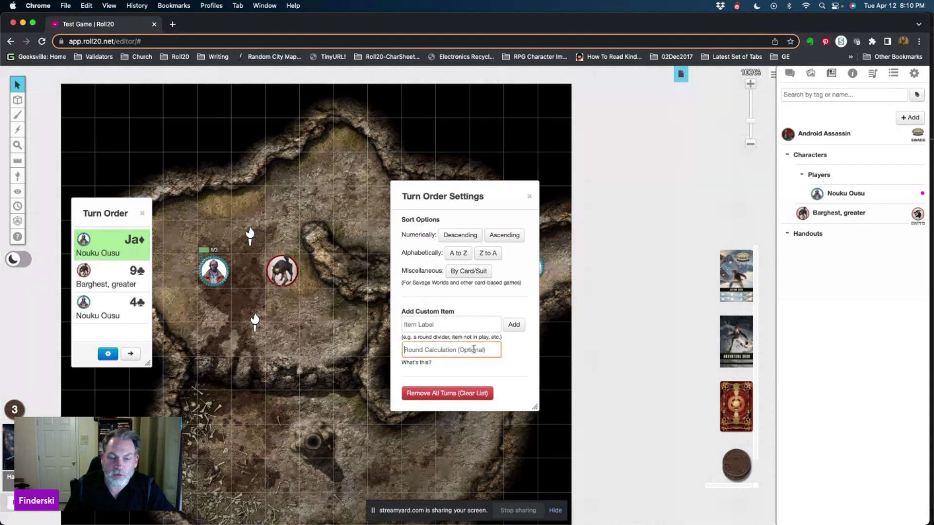
left_click(454, 327)
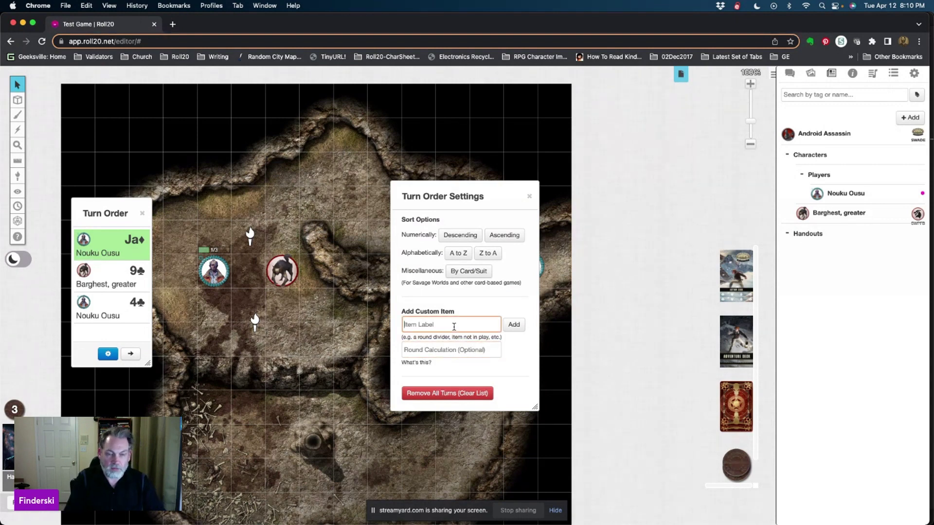
type("Round")
key("Tab")
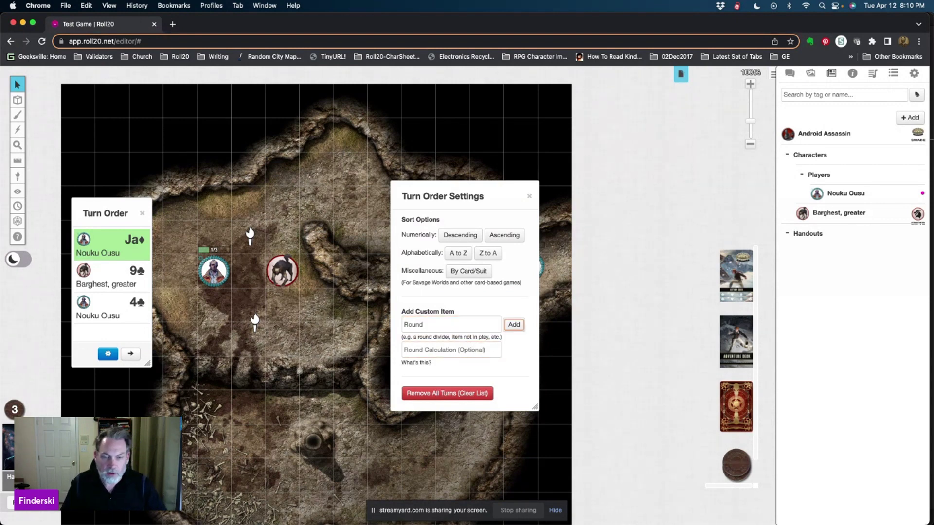
left_click(439, 351)
type("1")
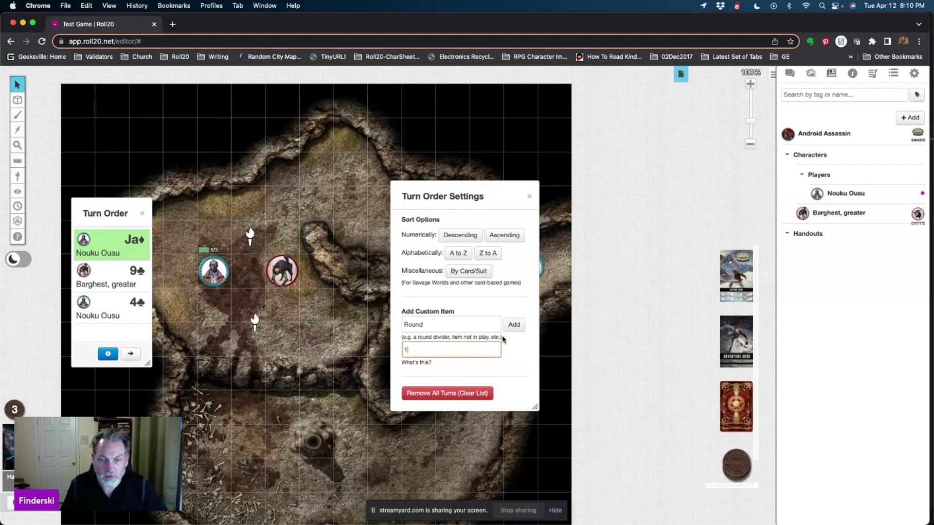
left_click(513, 324)
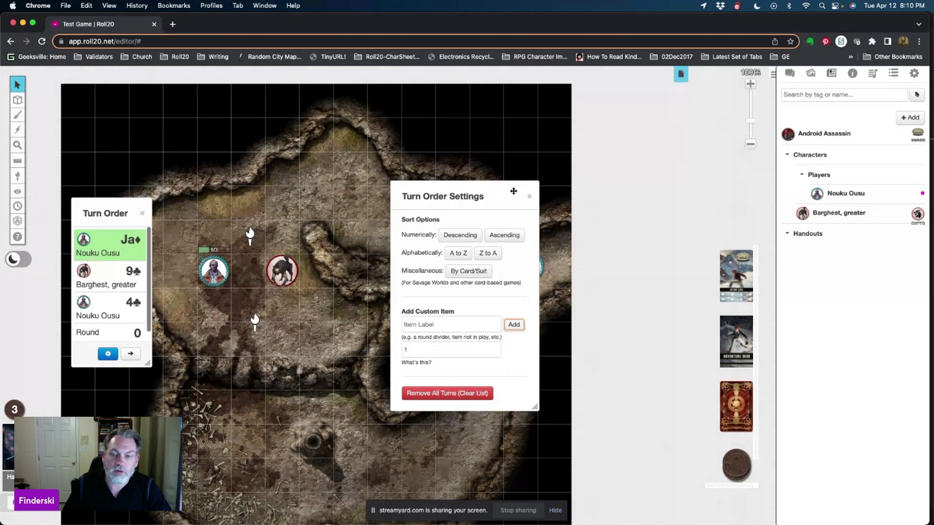
left_click(529, 196)
Step: Advance the turn order through three full rounds, back to the Nouku Ousu turn holding the jack of diamonds
left_click(130, 354)
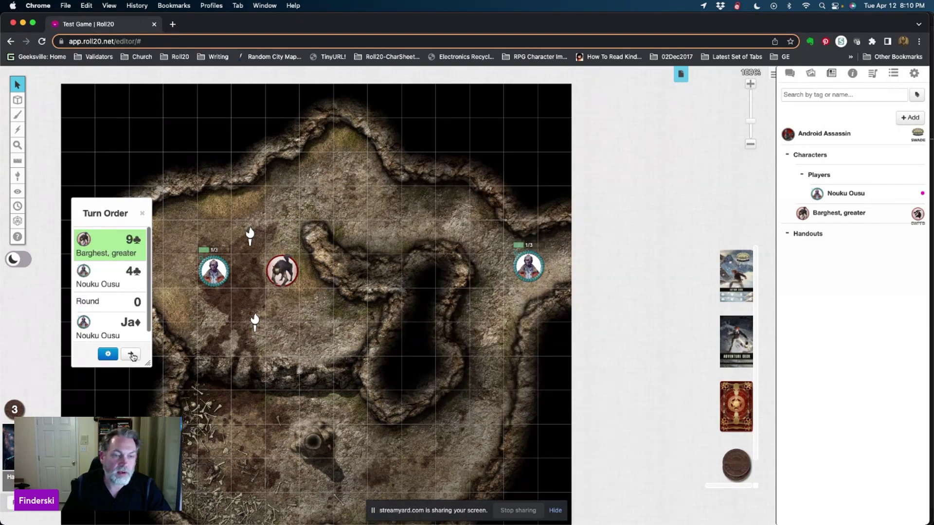
left_click(131, 355)
left_click(131, 355)
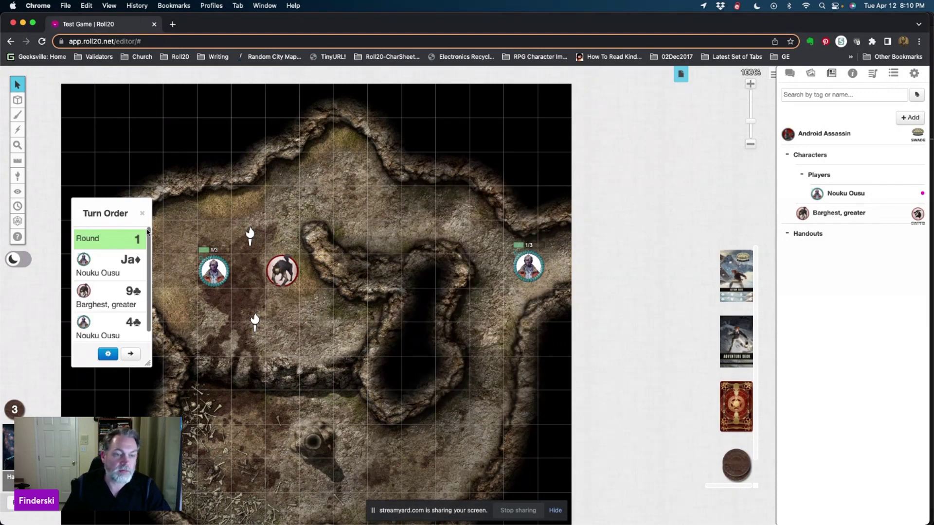
left_click(130, 355)
left_click(131, 355)
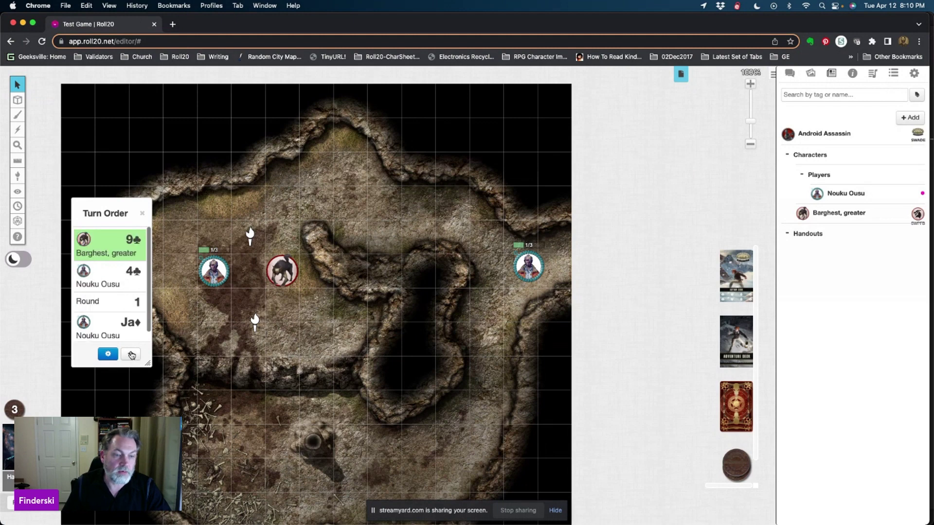
left_click(132, 355)
left_click(132, 355)
left_click(132, 356)
left_click(131, 355)
left_click(131, 355)
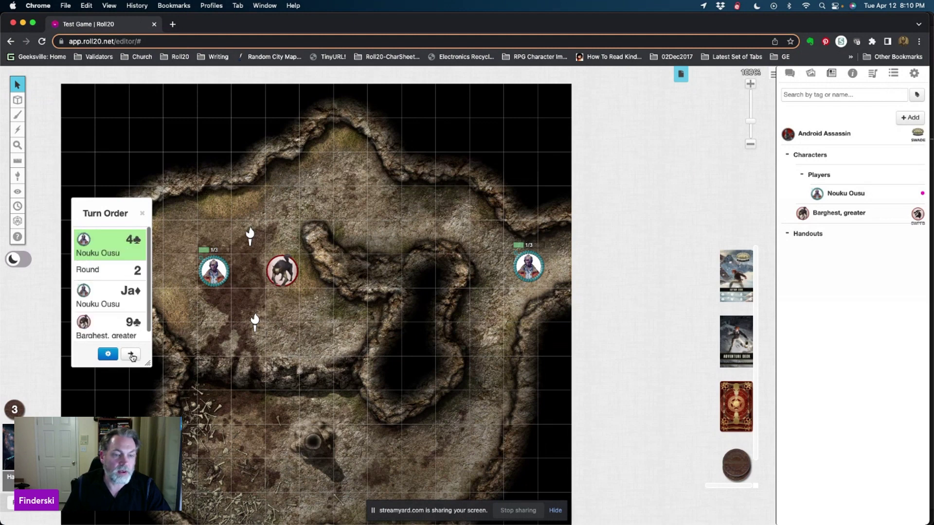
left_click(131, 355)
left_click(131, 356)
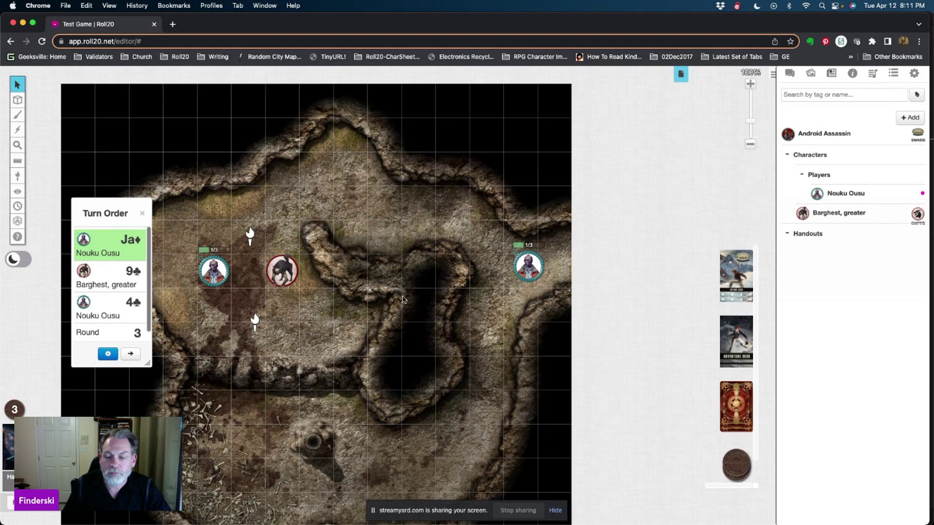
Step: Replace the initiative card of Barghest, greater with two successive draws from the Deadlands Action Cards deck, the 2 of hearts and the black joker
mouse_move(739, 411)
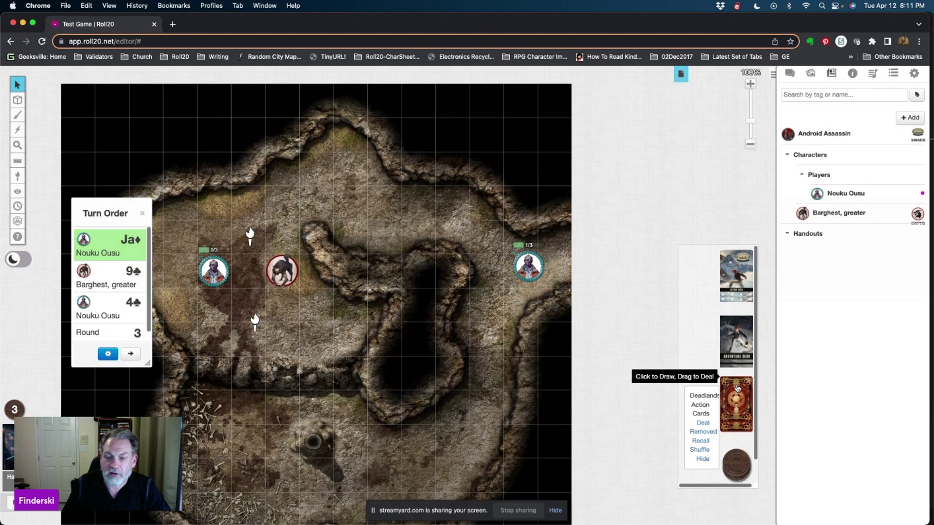
left_click(738, 388)
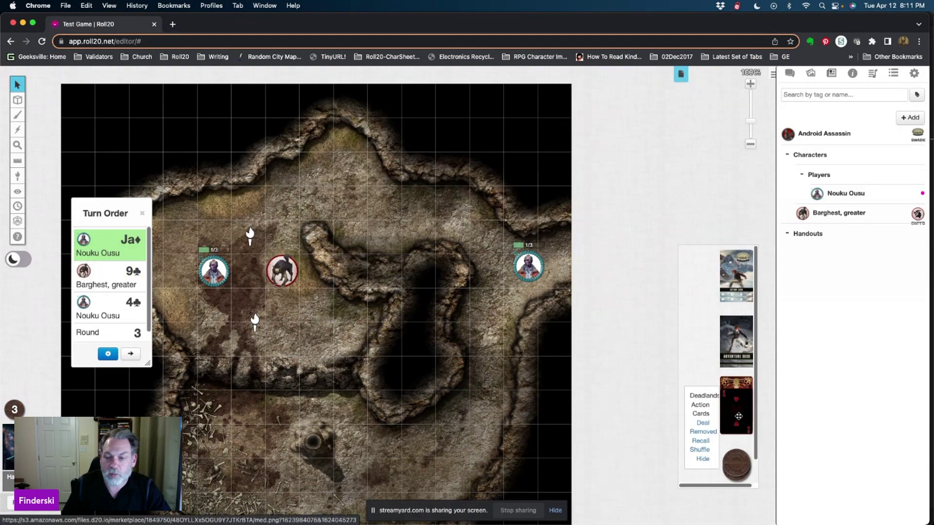
left_click_drag(739, 416, 136, 272)
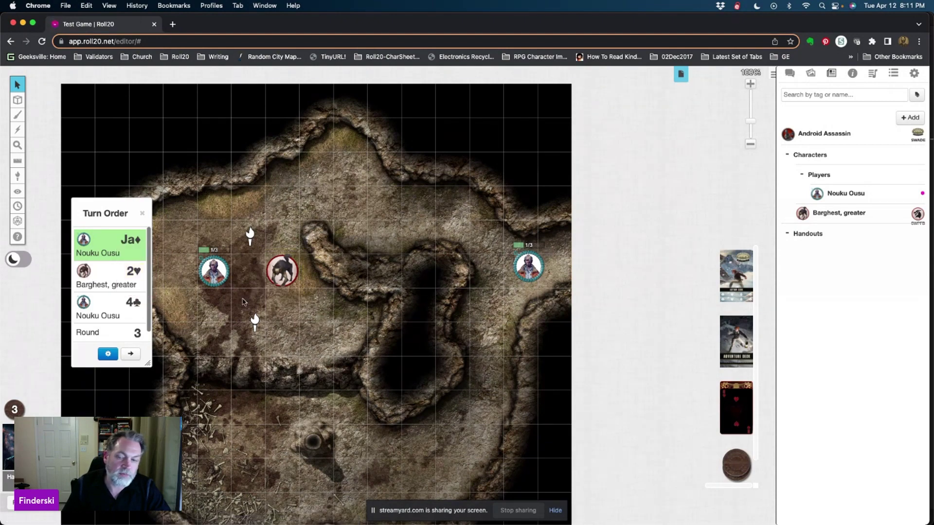
mouse_move(732, 403)
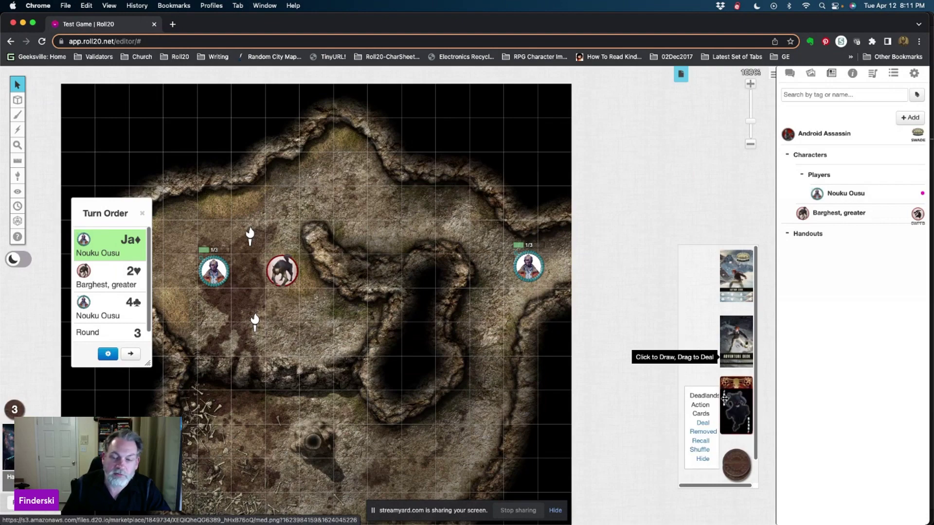
left_click_drag(724, 398, 138, 271)
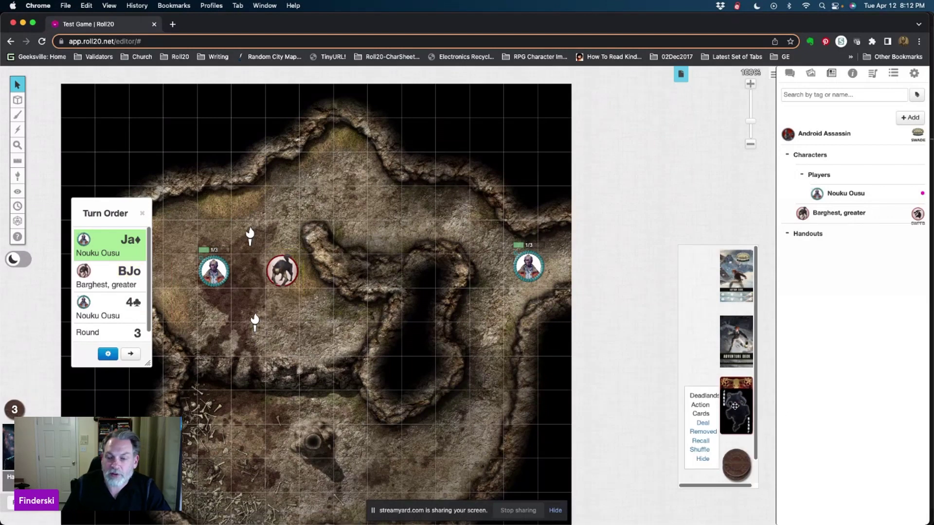
Step: Deal another action card onto the map below the tokens and change the lower Nouku Ousu turn's card to A♣
left_click_drag(736, 407, 250, 339)
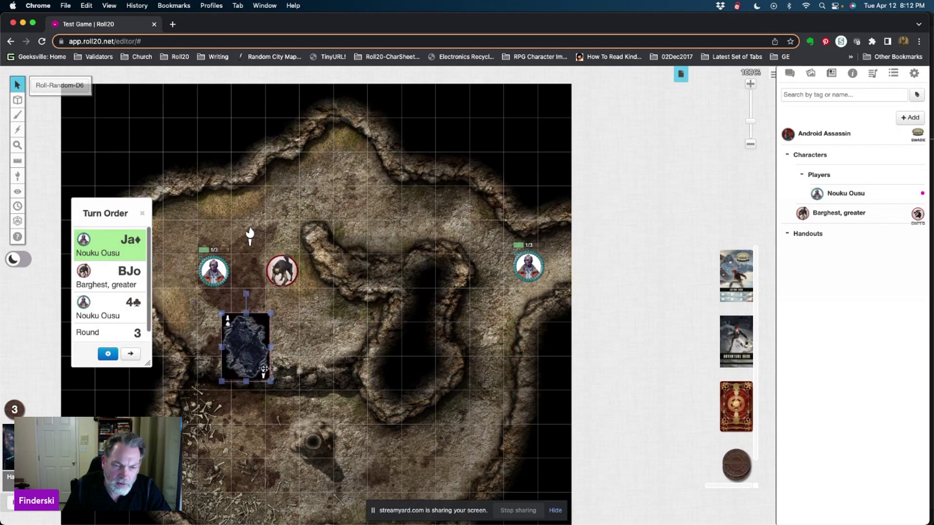
left_click(132, 303)
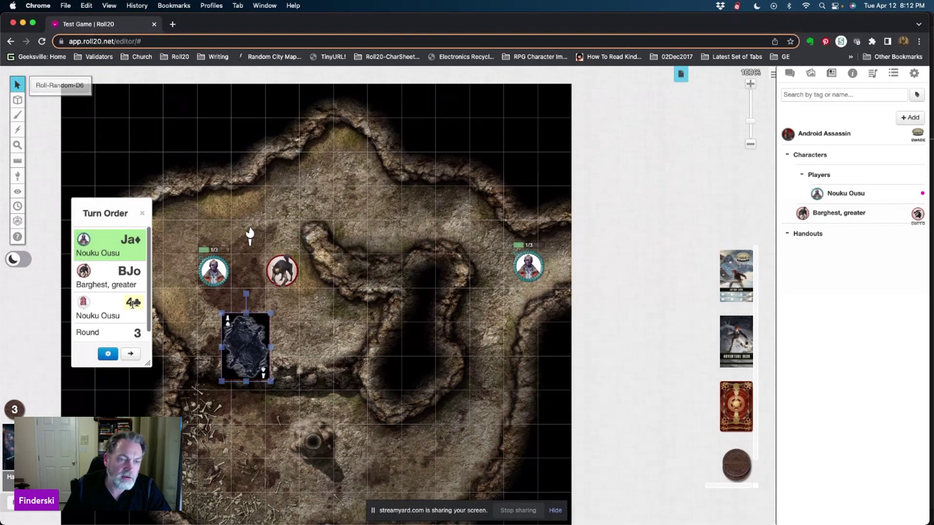
left_click(134, 303)
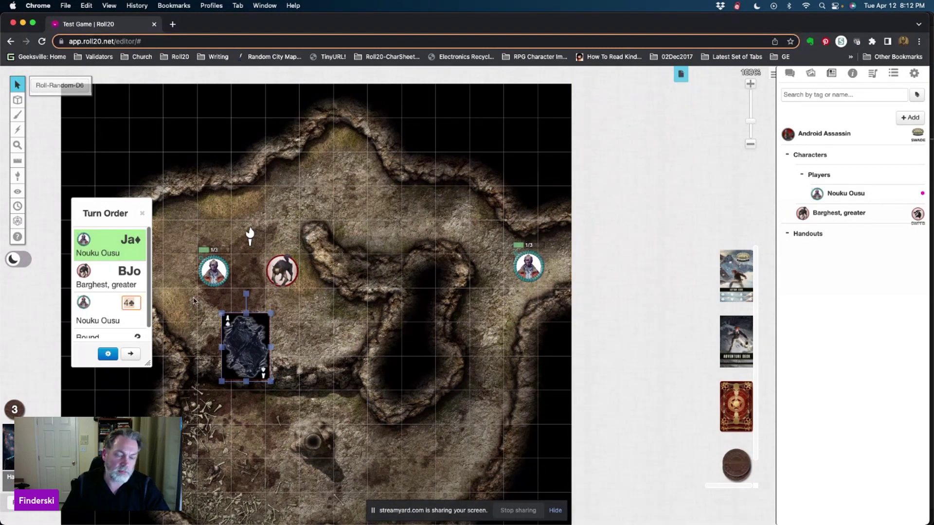
left_click(126, 303)
key("BackSpace")
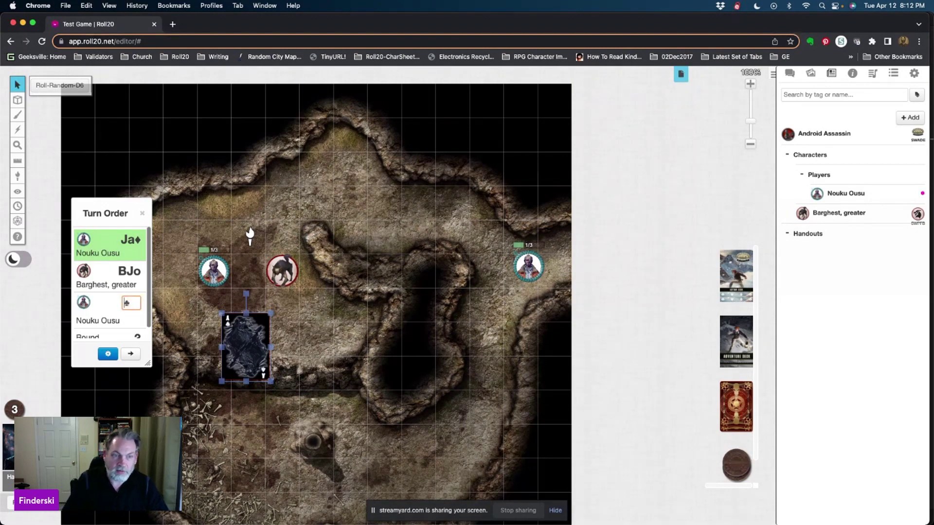
type("A")
key("Return")
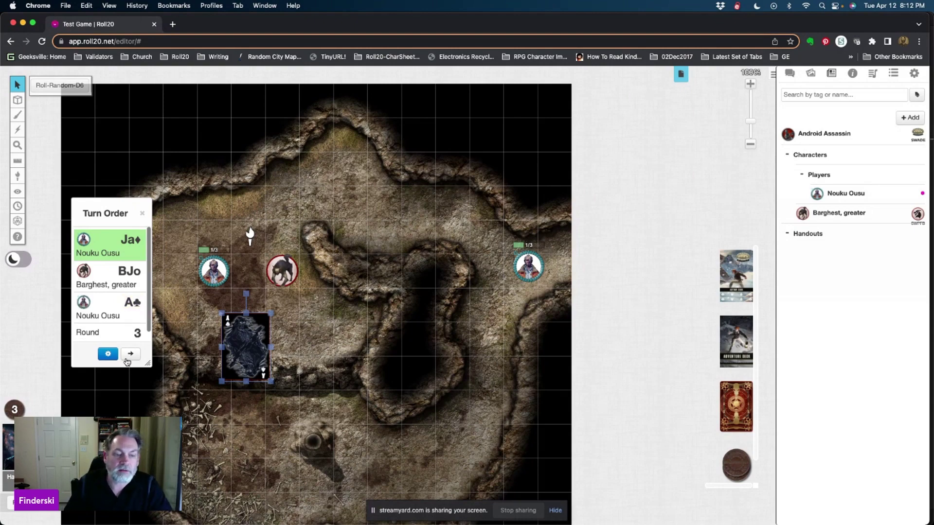
Step: Re-sort the turn order by card and suit and close its settings
left_click(108, 354)
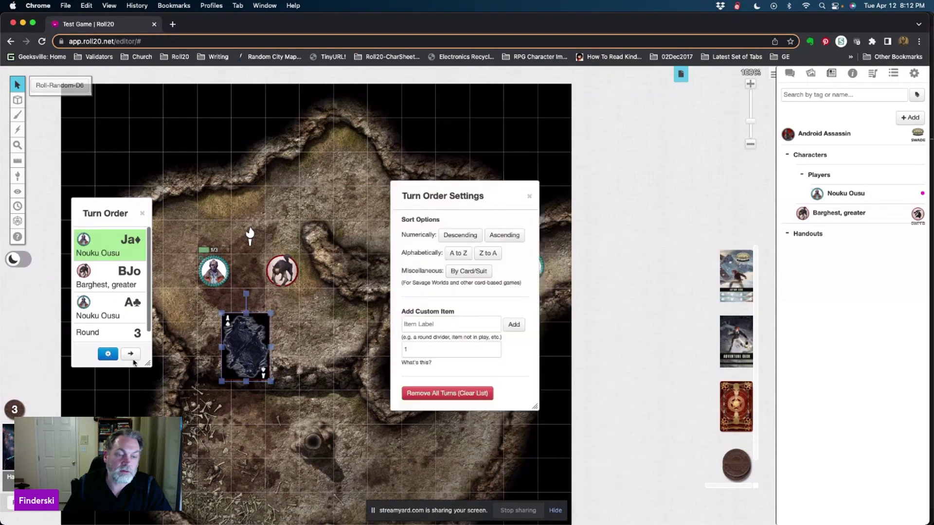
left_click(471, 273)
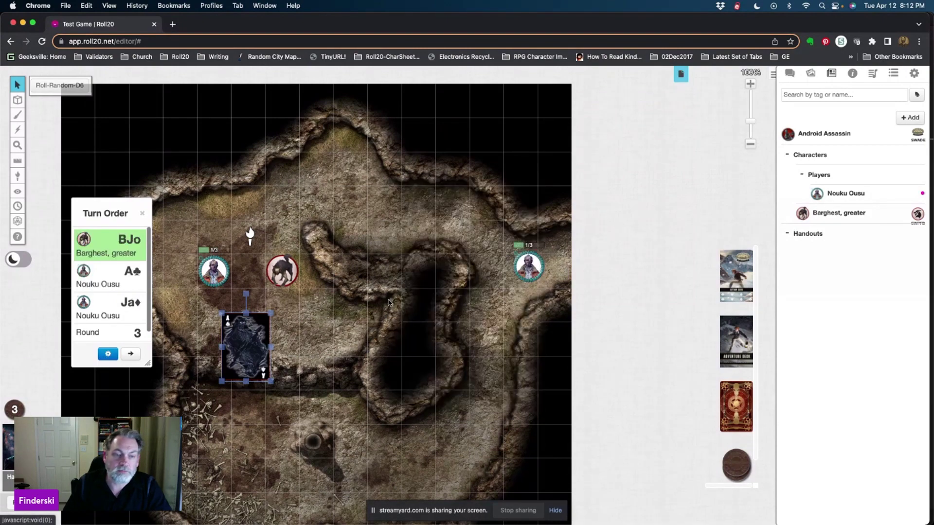